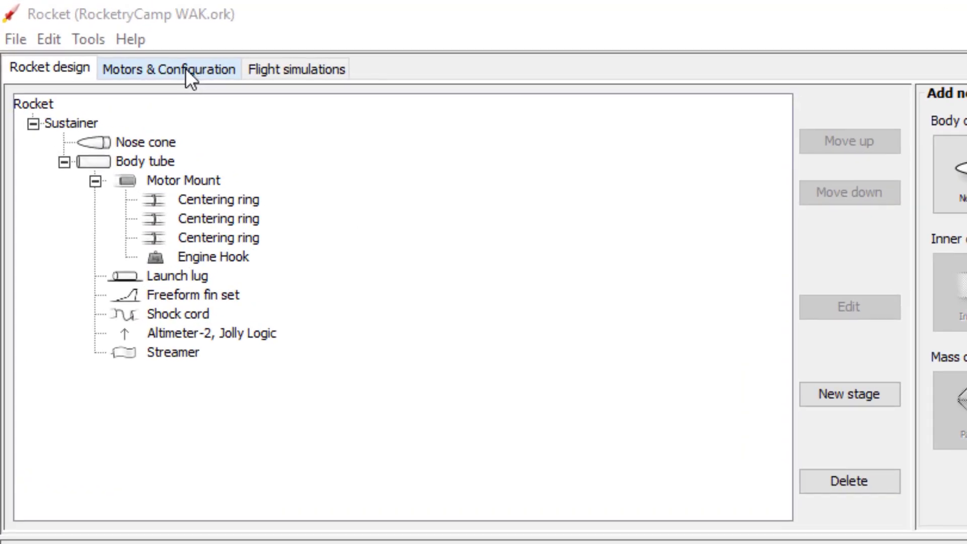
- Review the motor configuration and open Simulation 1 for editing
{"action": "left_click", "coordinate": [191, 79]}
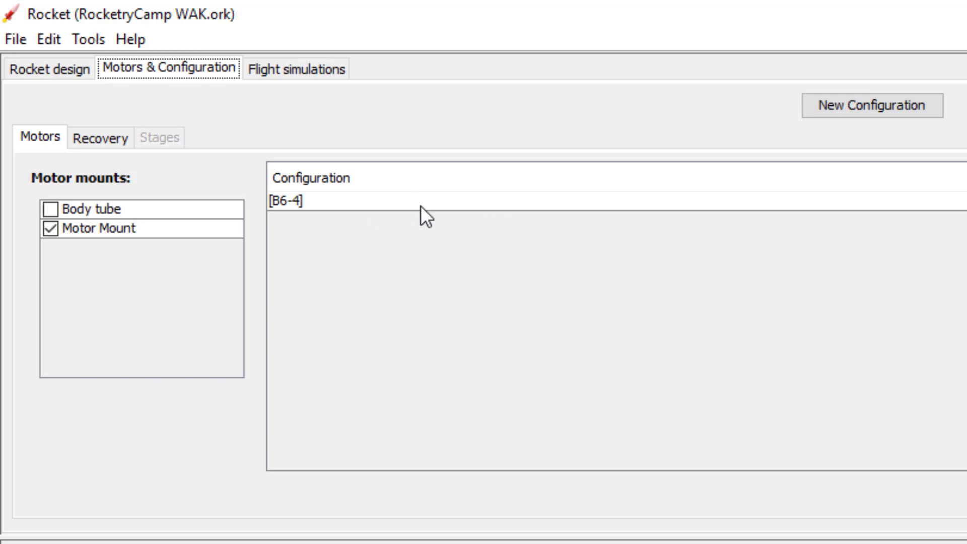
{"action": "left_click", "coordinate": [310, 73]}
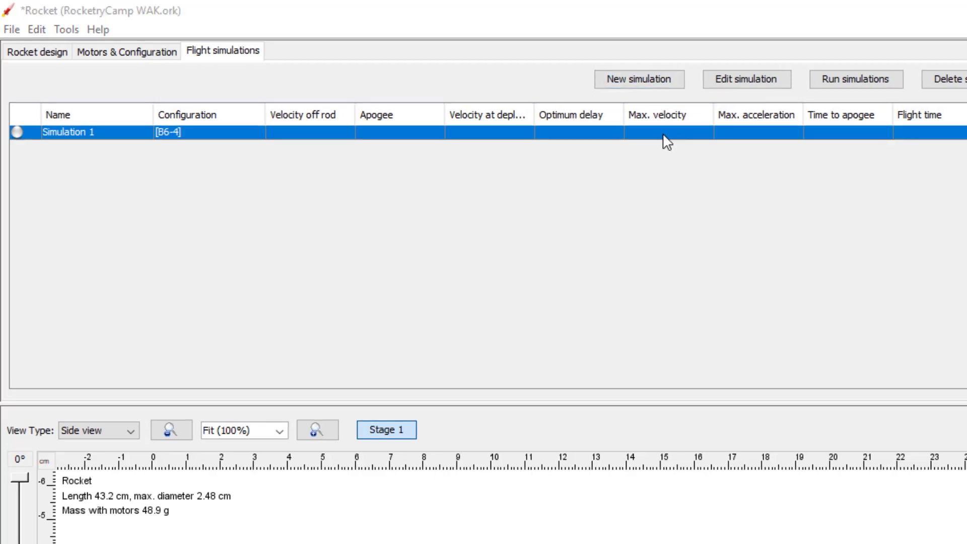
{"action": "left_click", "coordinate": [670, 137]}
{"action": "left_click", "coordinate": [744, 85]}
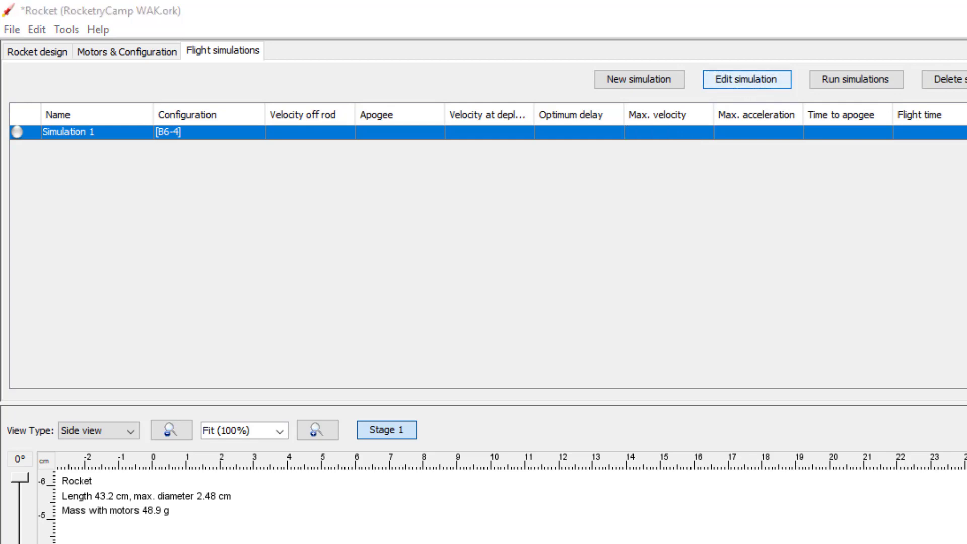
{"action": "left_click_drag", "start_coordinate": [740, 185], "coordinate": [807, 102]}
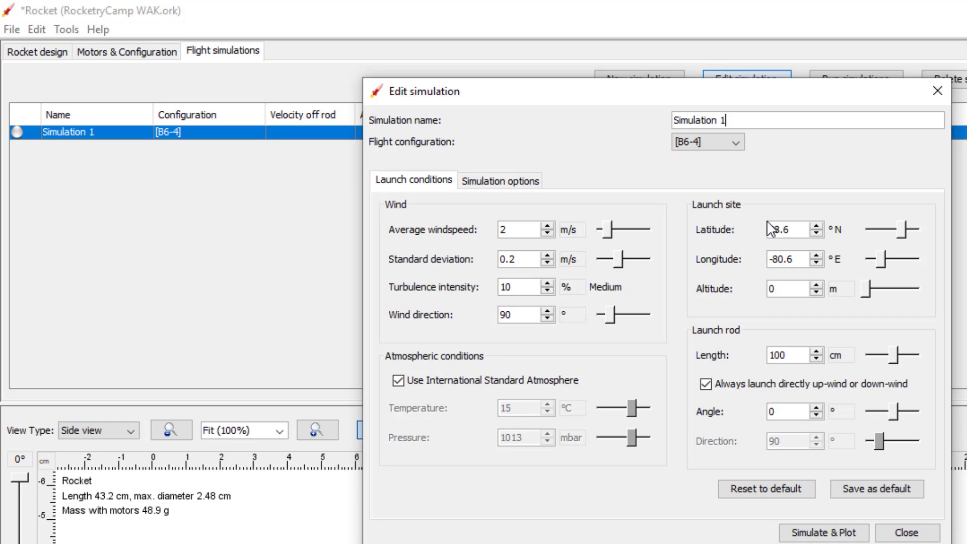
- Set the launch site to latitude 31.4° N, longitude -100° E and altitude 550 m
{"action": "left_click", "coordinate": [796, 232]}
{"action": "left_click_drag", "start_coordinate": [796, 232], "coordinate": [751, 239]}
{"action": "type", "text": "31.4"}
{"action": "left_click", "coordinate": [796, 259]}
{"action": "double_click", "coordinate": [796, 258]}
{"action": "type", "text": "100"}
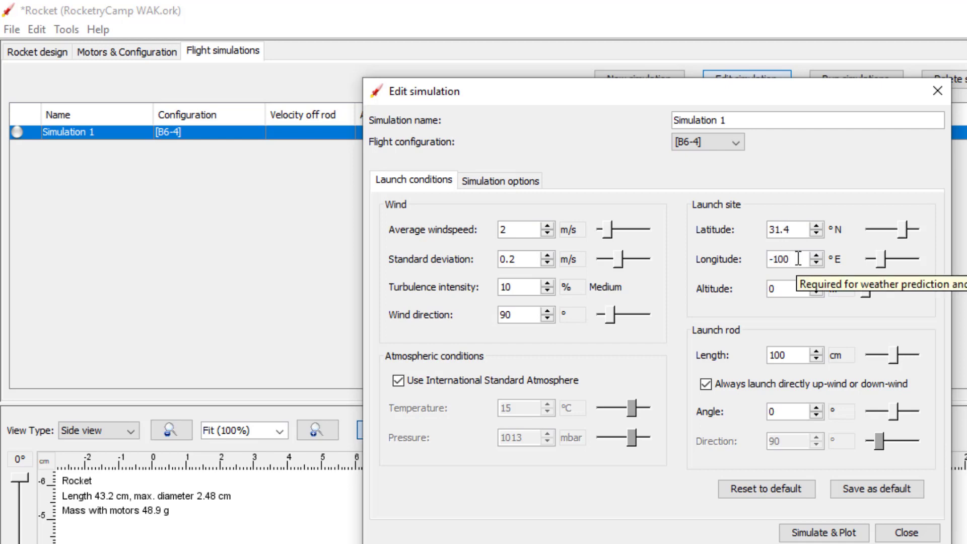
{"action": "double_click", "coordinate": [782, 286]}
{"action": "type", "text": "550"}
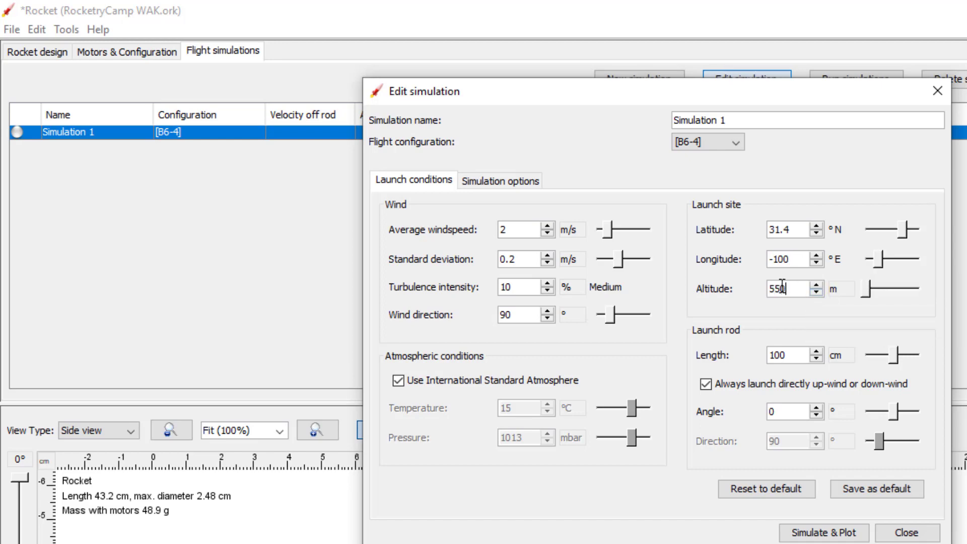
- Set the launch rod length to 91 cm and its angle to 5°
{"action": "left_click", "coordinate": [792, 359]}
{"action": "double_click", "coordinate": [778, 356]}
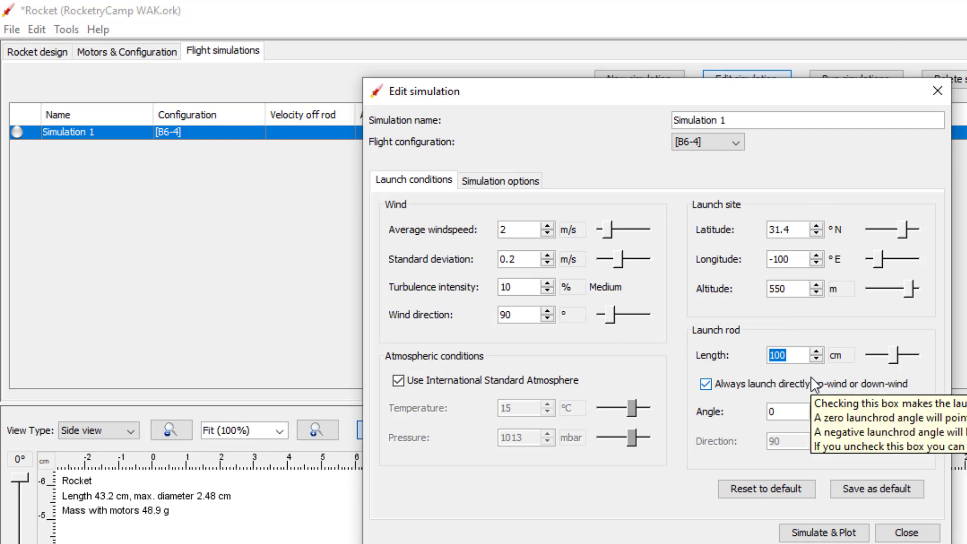
{"action": "type", "text": "91"}
{"action": "left_click", "coordinate": [787, 412]}
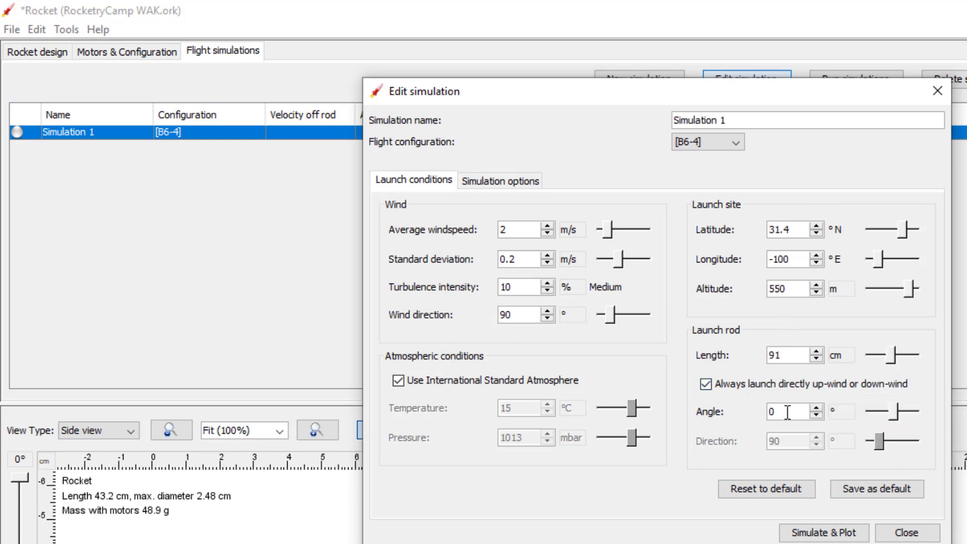
{"action": "double_click", "coordinate": [773, 413]}
{"action": "type", "text": "0"}
{"action": "left_click", "coordinate": [816, 407]}
- Set the average windspeed to 9 m/s in the launch conditions
{"action": "double_click", "coordinate": [497, 230]}
{"action": "type", "text": "9"}
{"action": "key", "text": "Tab"}
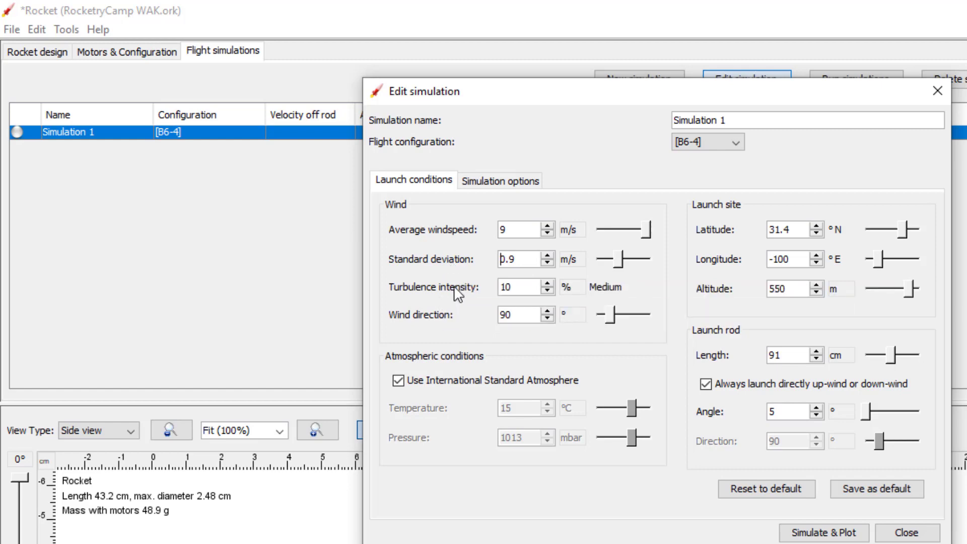
{"action": "left_click", "coordinate": [523, 260]}
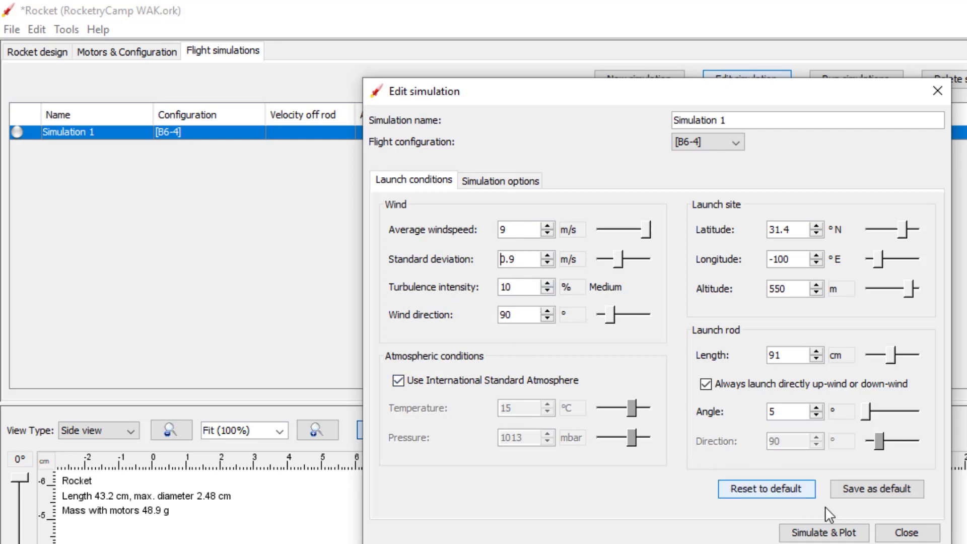
- Save the launch conditions as default and run Simulation 1
{"action": "left_click", "coordinate": [872, 489]}
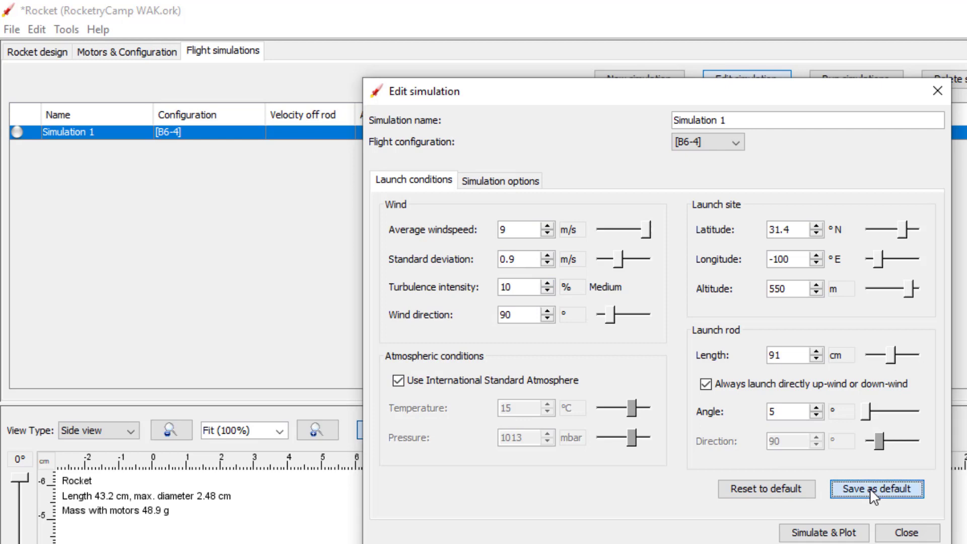
{"action": "left_click", "coordinate": [904, 534]}
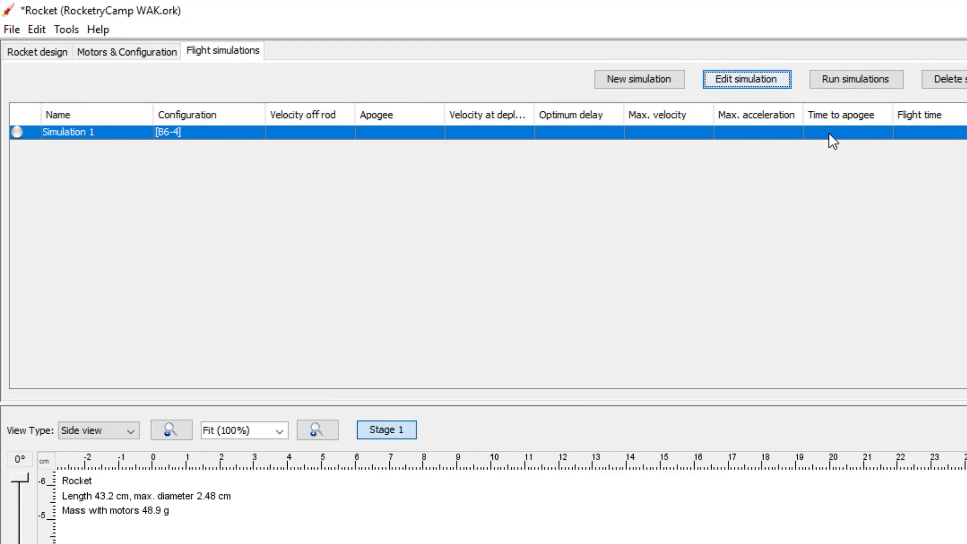
{"action": "left_click", "coordinate": [863, 86]}
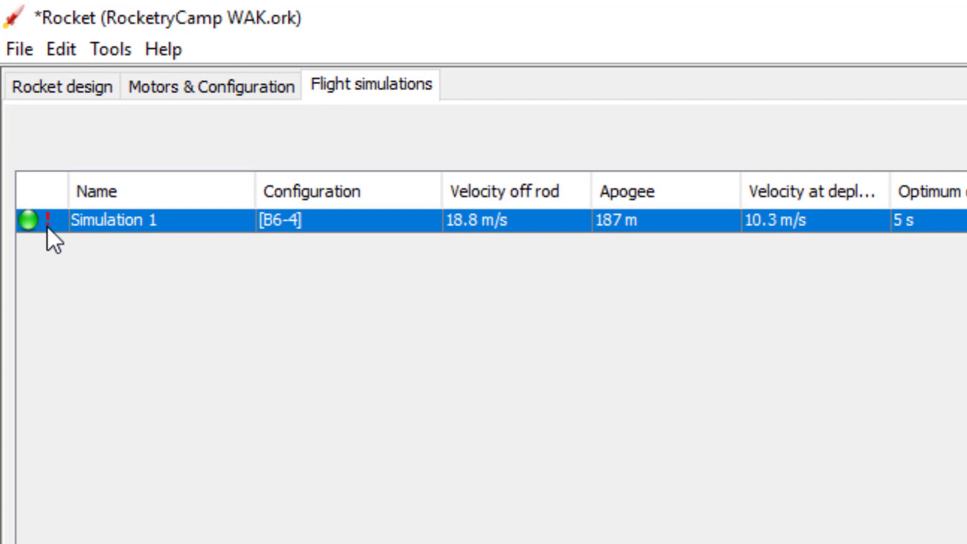
- Plot Simulation 1 with the Stability vs. time preset, including the launch rod clearance flight event
{"action": "double_click", "coordinate": [47, 225]}
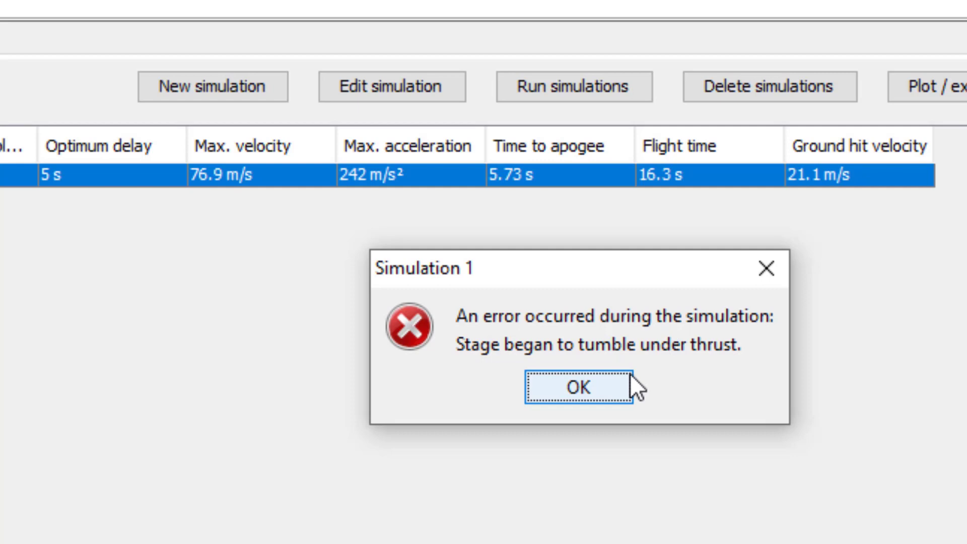
{"action": "left_click", "coordinate": [766, 268]}
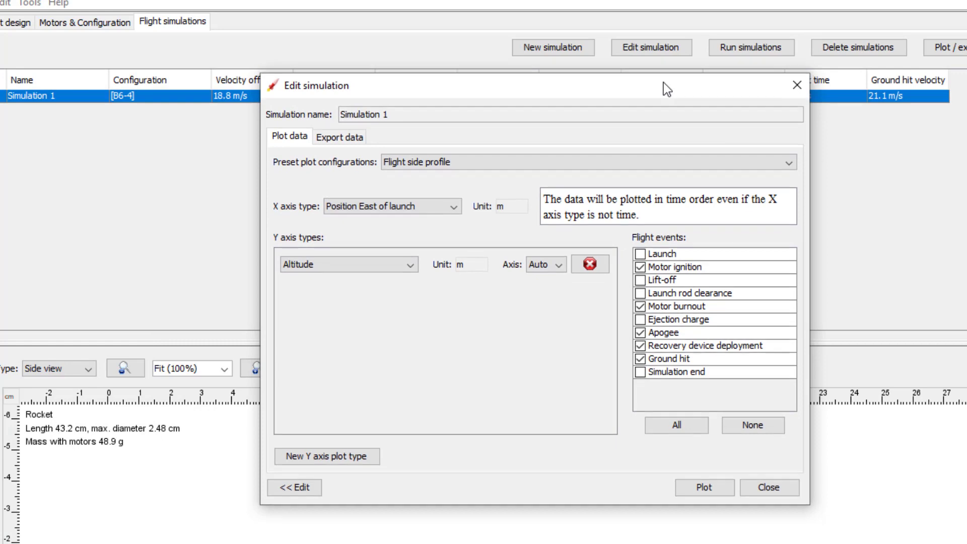
{"action": "left_click_drag", "start_coordinate": [663, 83], "coordinate": [803, 60]}
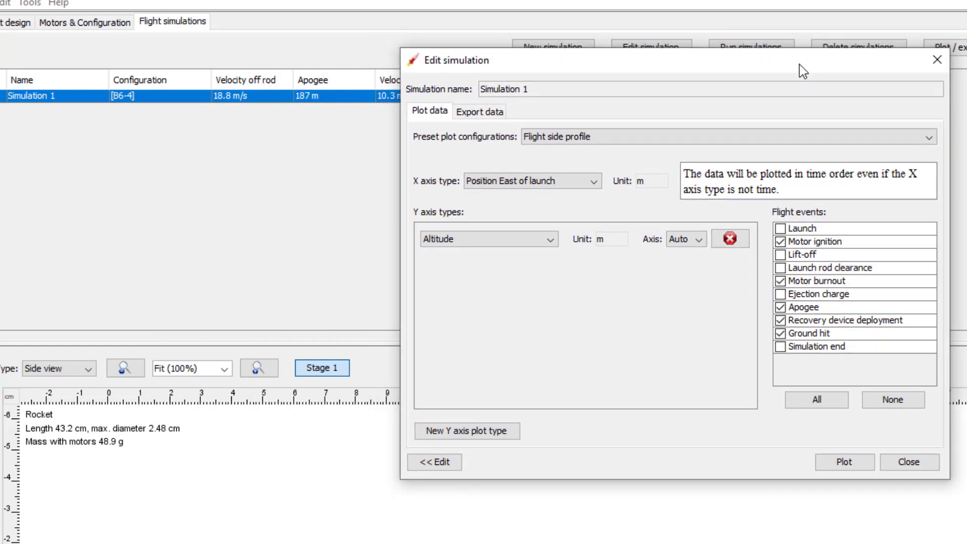
{"action": "left_click", "coordinate": [935, 142]}
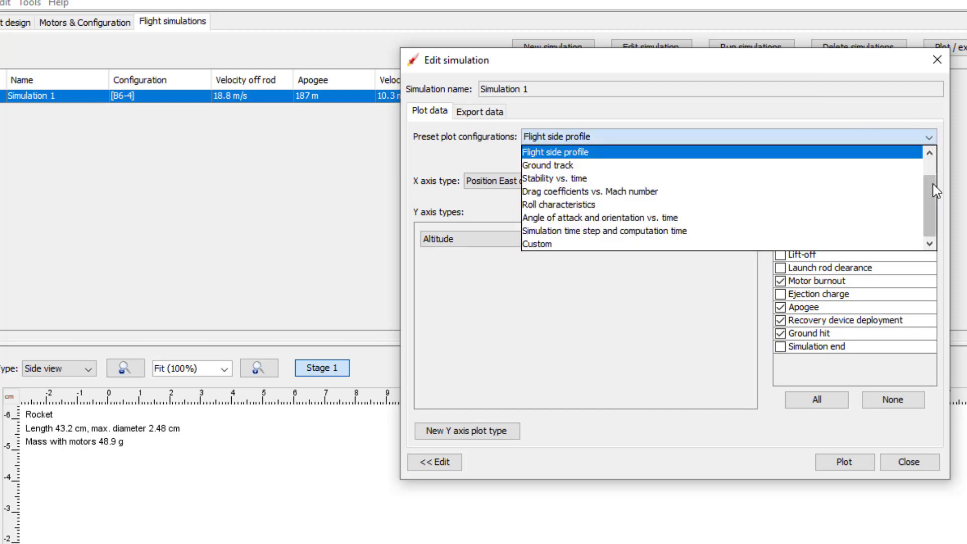
{"action": "left_click_drag", "start_coordinate": [933, 183], "coordinate": [932, 165]}
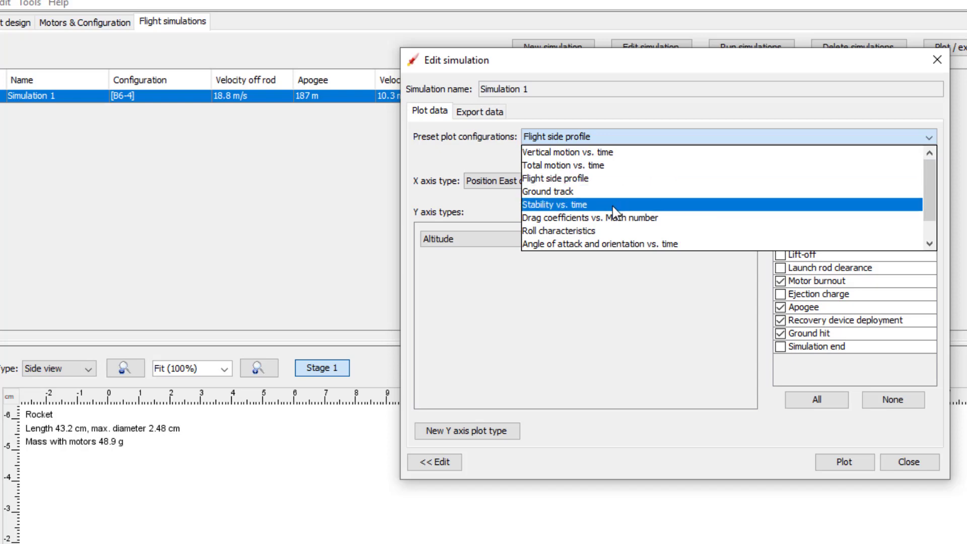
{"action": "left_click", "coordinate": [558, 204]}
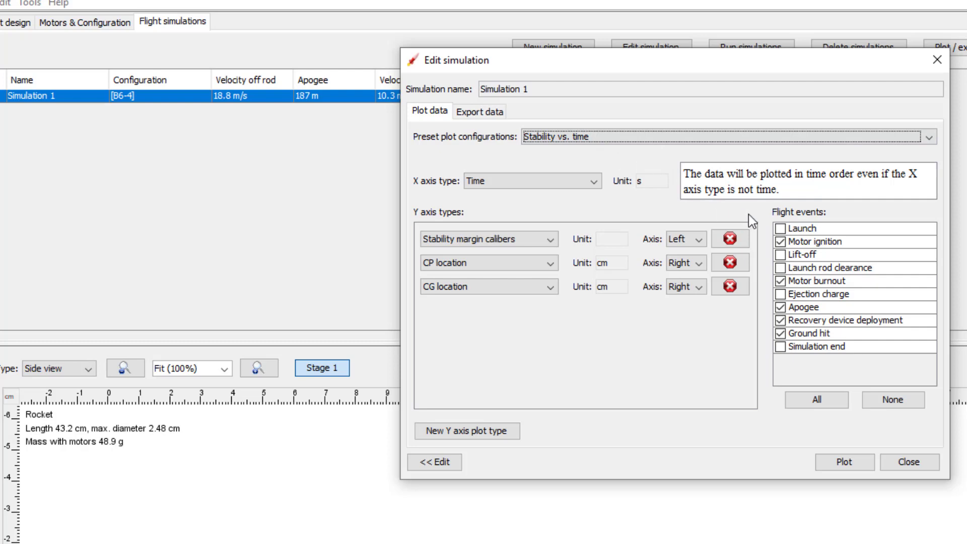
{"action": "left_click", "coordinate": [781, 268]}
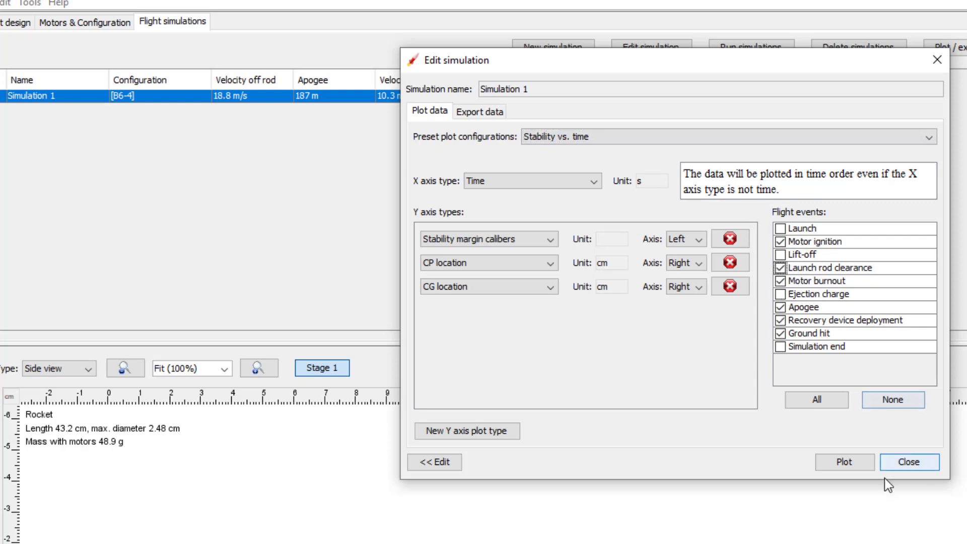
{"action": "left_click", "coordinate": [845, 462]}
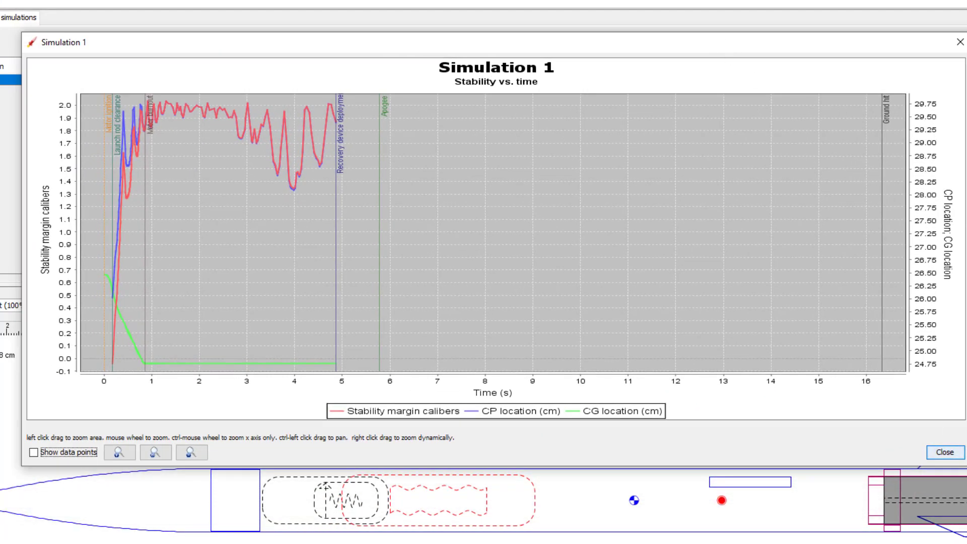
- Examine the stability plot enlarged from motor ignition to just past motor burnout, and close the plot and its settings
{"action": "left_click_drag", "start_coordinate": [965, 209], "coordinate": [645, 202]}
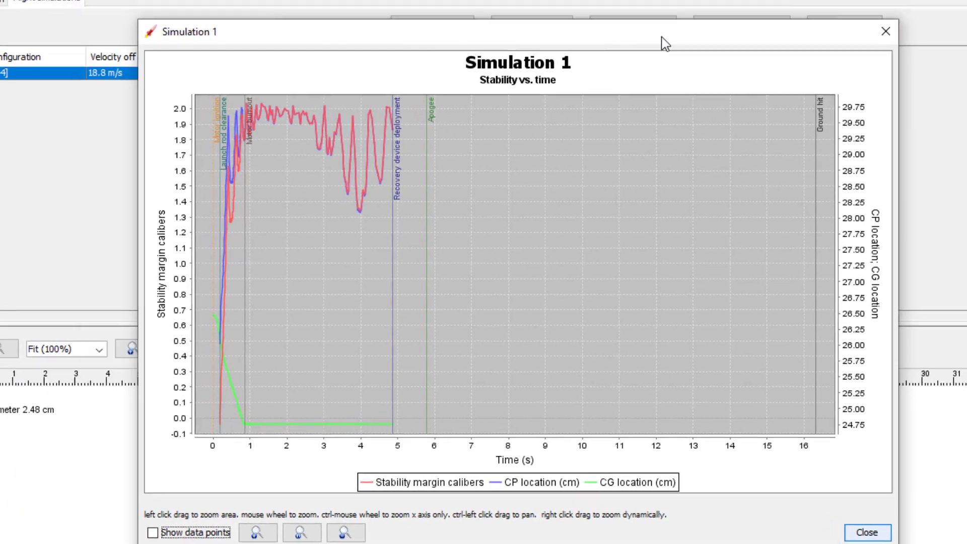
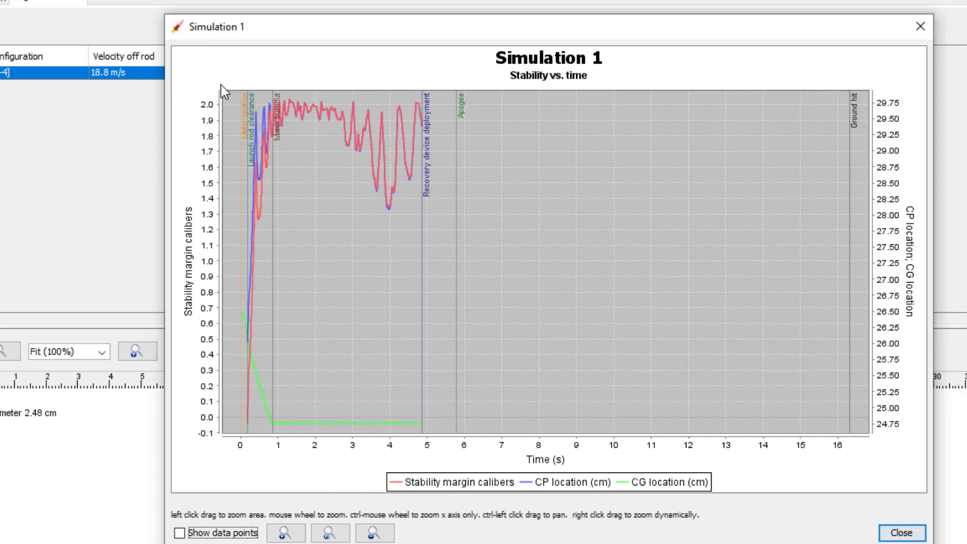
{"action": "left_click_drag", "start_coordinate": [251, 121], "coordinate": [292, 451]}
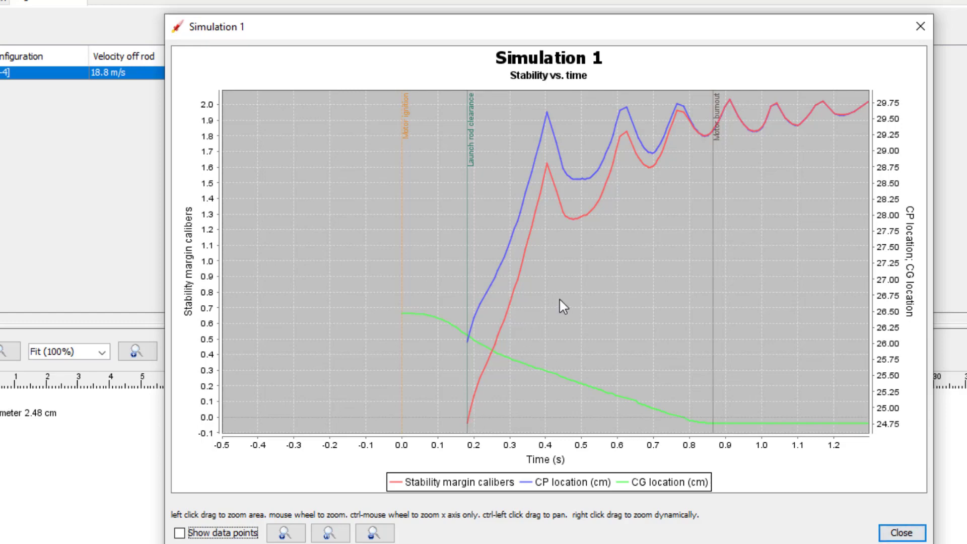
{"action": "left_click", "coordinate": [920, 26]}
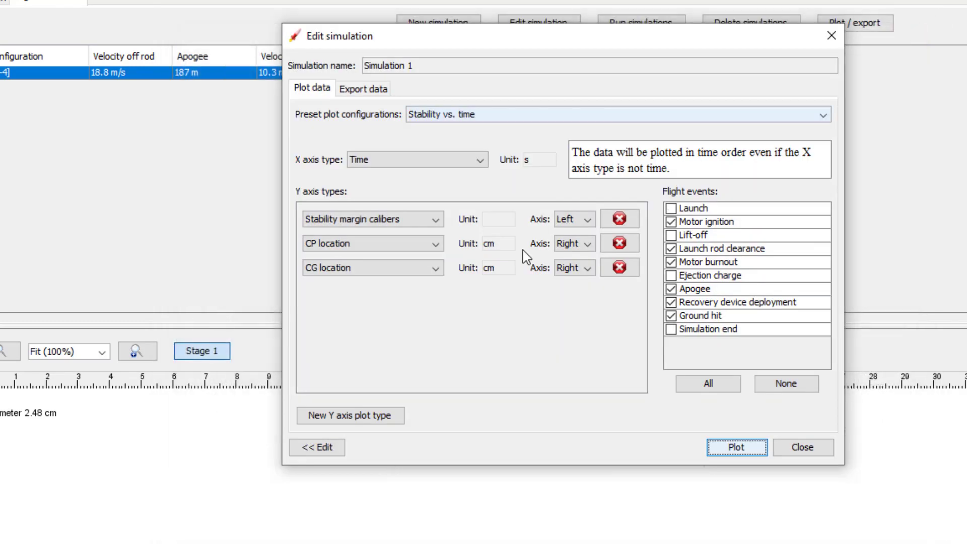
{"action": "left_click", "coordinate": [804, 450]}
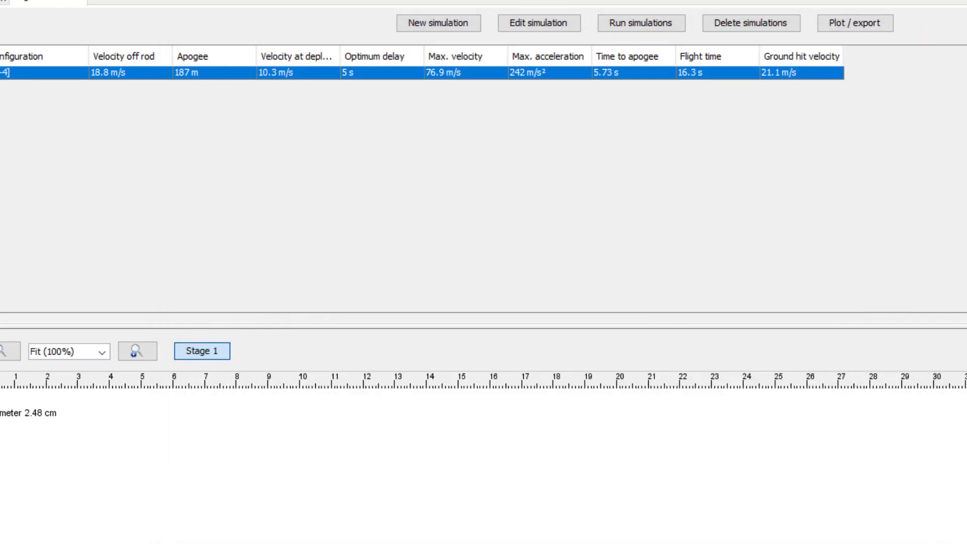
- Open the freeform fin set's shape and move the upper leading-edge point to about X 2 cm, Y 1.98 cm
{"action": "left_click", "coordinate": [31, 42]}
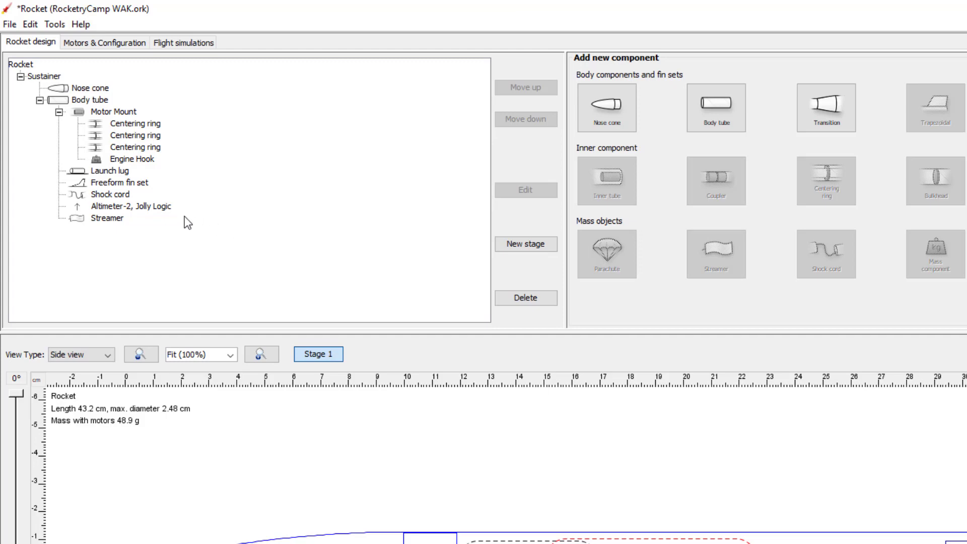
{"action": "left_click", "coordinate": [119, 182]}
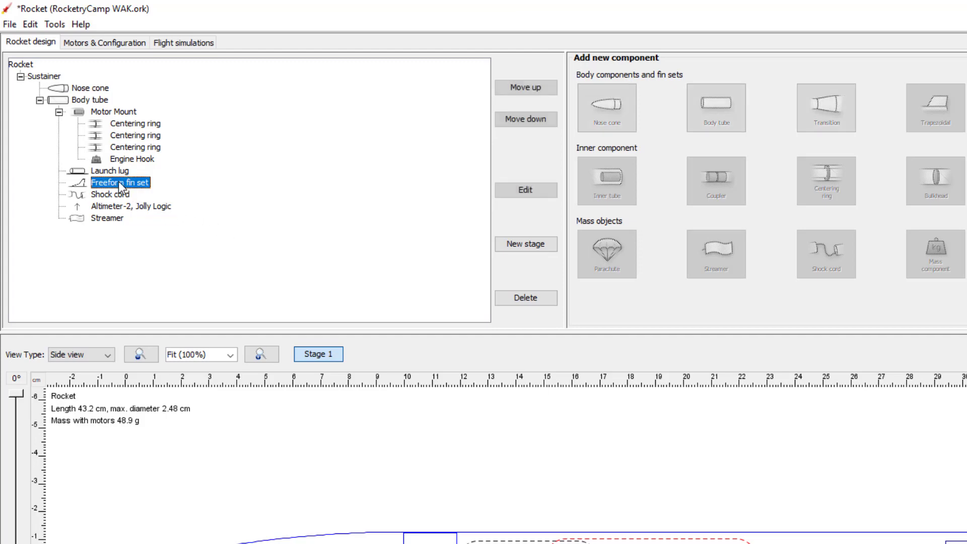
{"action": "left_click", "coordinate": [526, 191]}
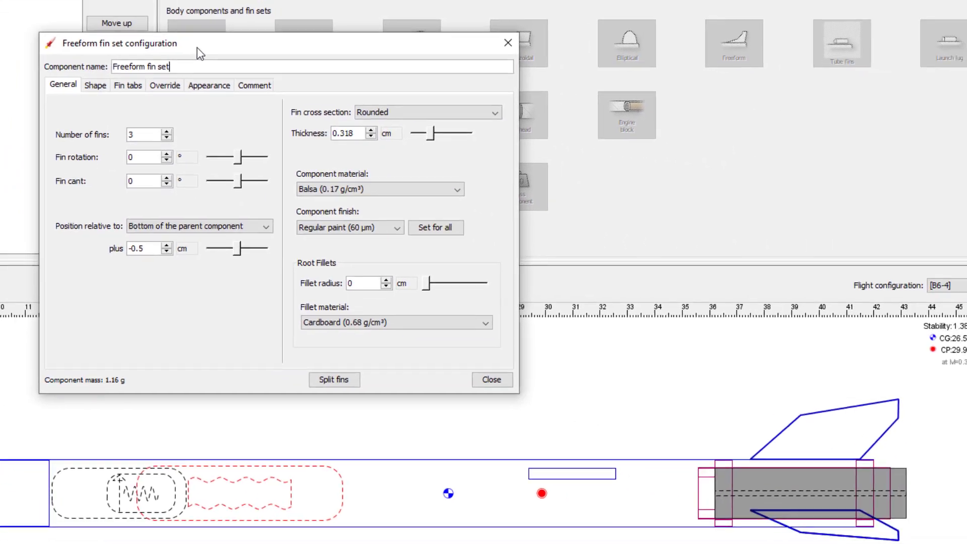
{"action": "left_click", "coordinate": [96, 85]}
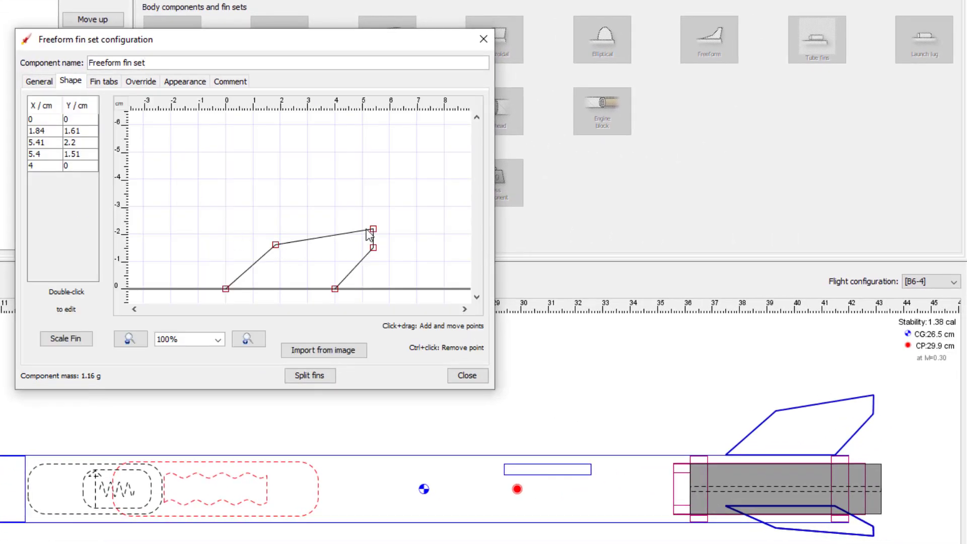
{"action": "left_click_drag", "start_coordinate": [275, 245], "coordinate": [280, 234]}
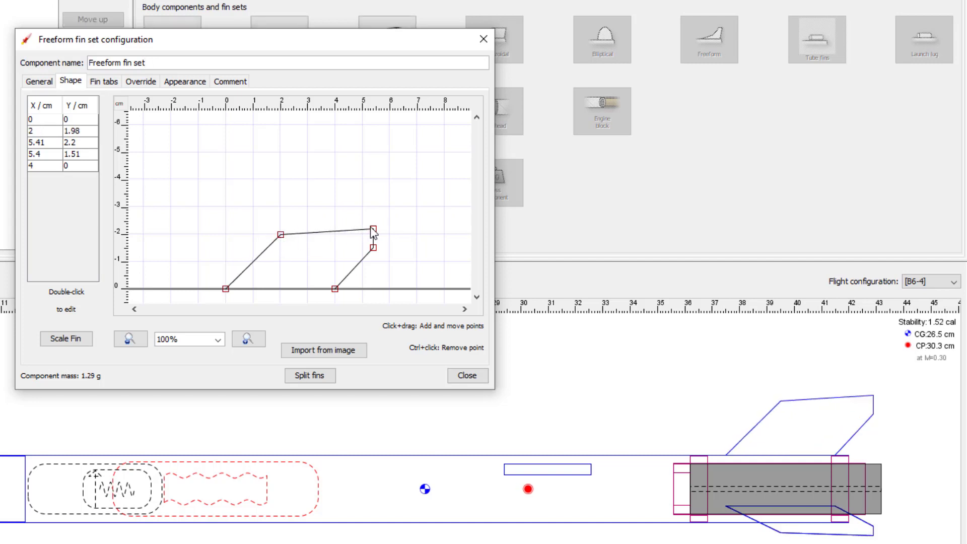
- Extend the fin's two tip points to about (6.48, 2.49) cm and (6.43, 1.53) cm, and close the fin configuration
{"action": "left_click_drag", "start_coordinate": [374, 230], "coordinate": [383, 224]}
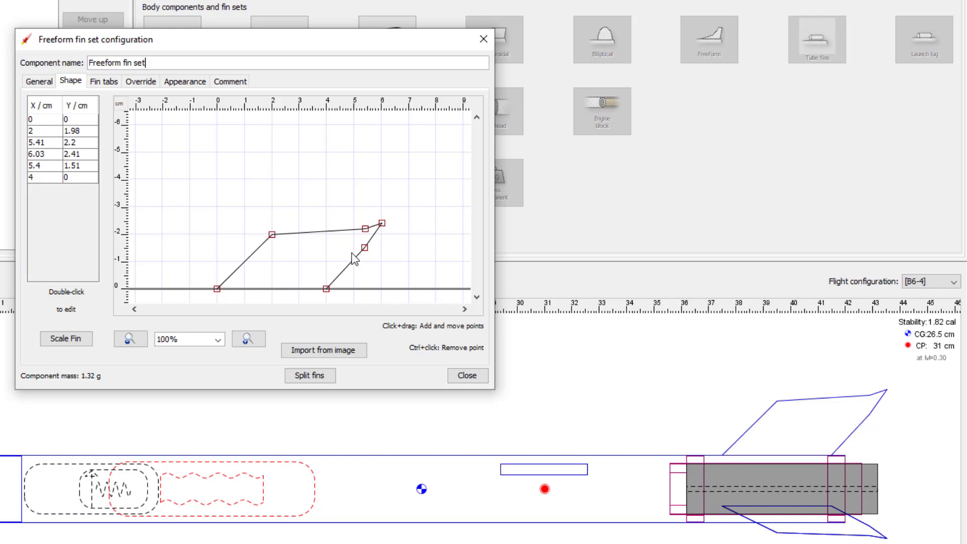
{"action": "left_click", "coordinate": [382, 225], "text": "ctrl"}
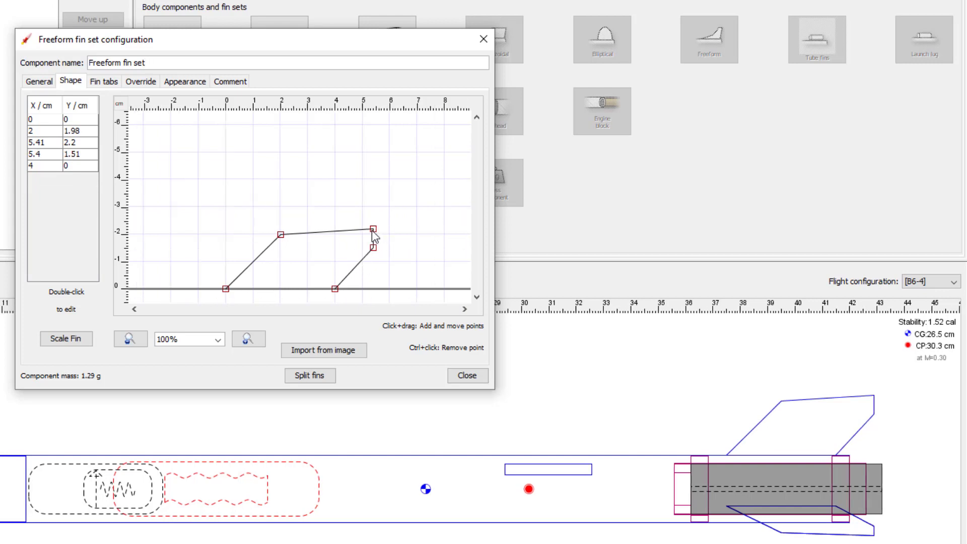
{"action": "left_click_drag", "start_coordinate": [372, 230], "coordinate": [388, 249]}
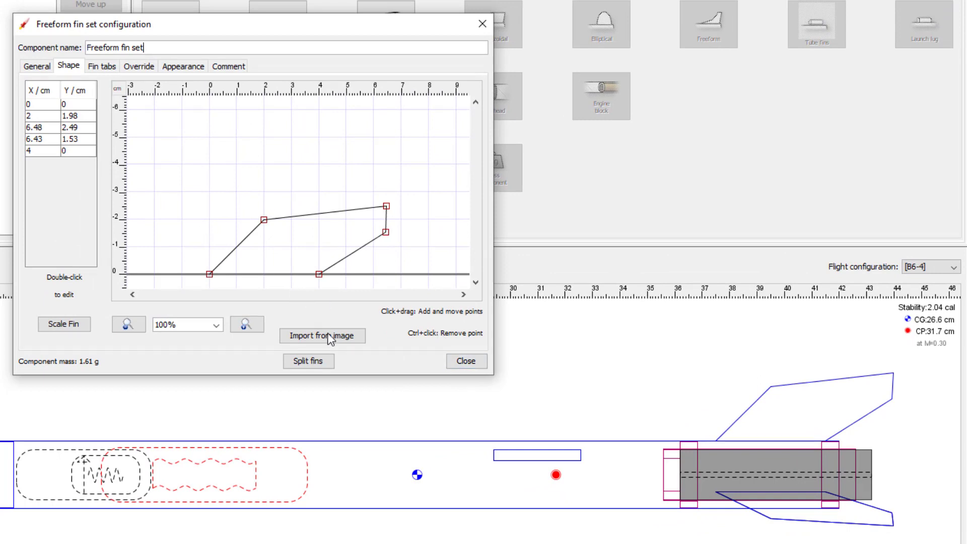
{"action": "left_click", "coordinate": [457, 364]}
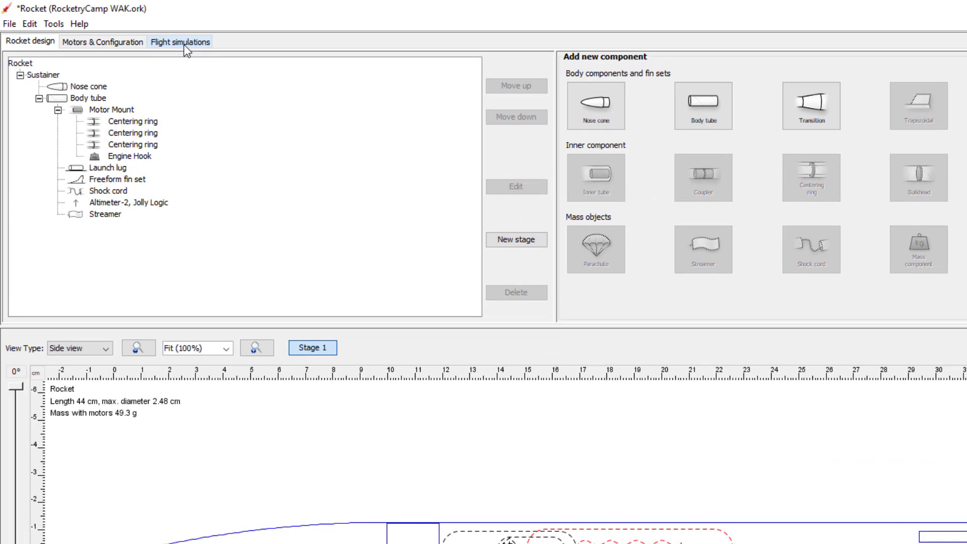
- Create a second flight simulation for the B6-4 configuration with the default launch conditions and run it
{"action": "left_click", "coordinate": [184, 44]}
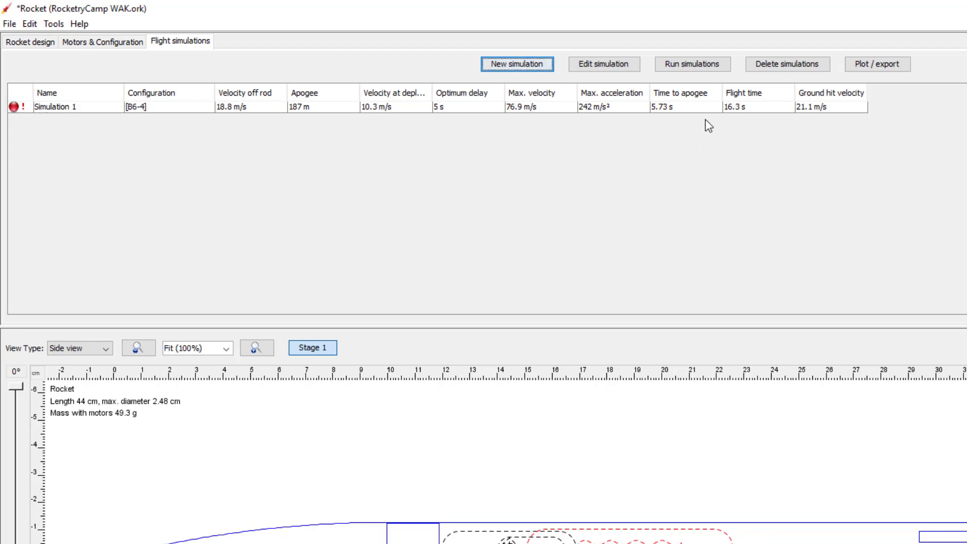
{"action": "left_click", "coordinate": [533, 64]}
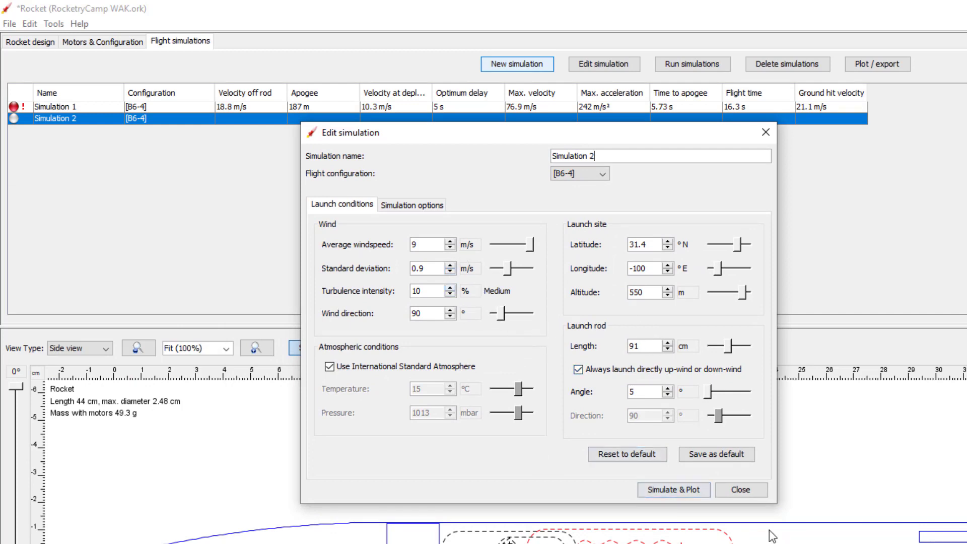
{"action": "left_click", "coordinate": [738, 492]}
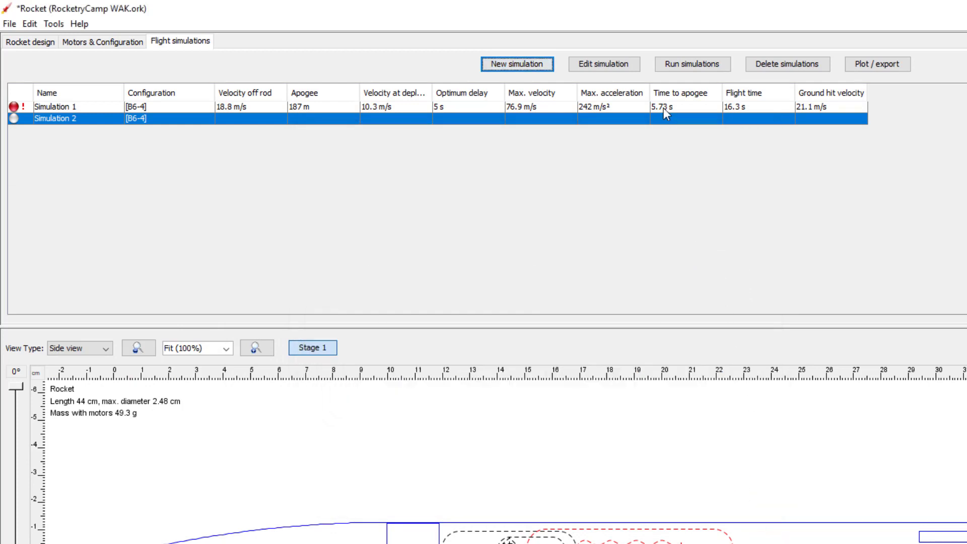
{"action": "left_click", "coordinate": [684, 66]}
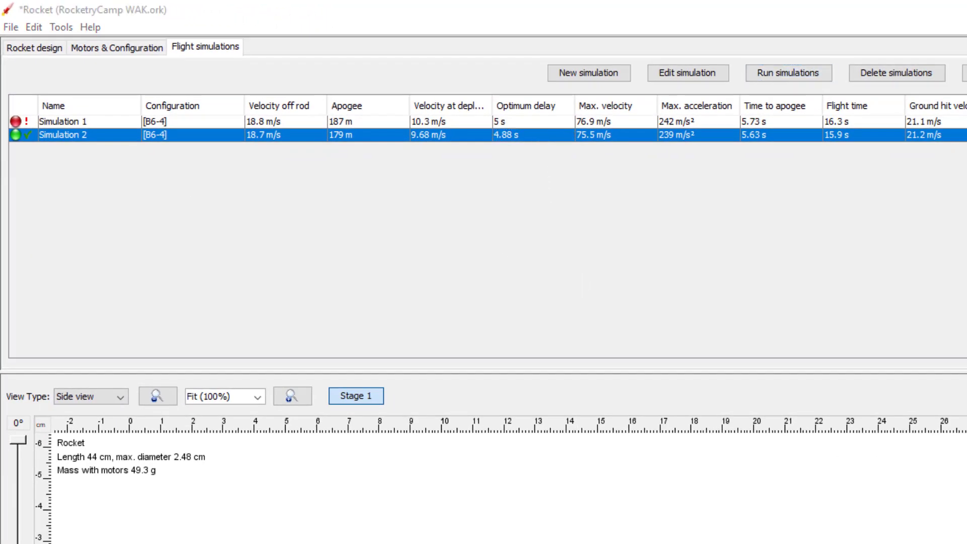
- Plot Simulation 2 as Stability vs. time, examine it enlarged from motor ignition to just past motor burnout, and close the plot
{"action": "left_click_drag", "start_coordinate": [575, 285], "coordinate": [660, 80]}
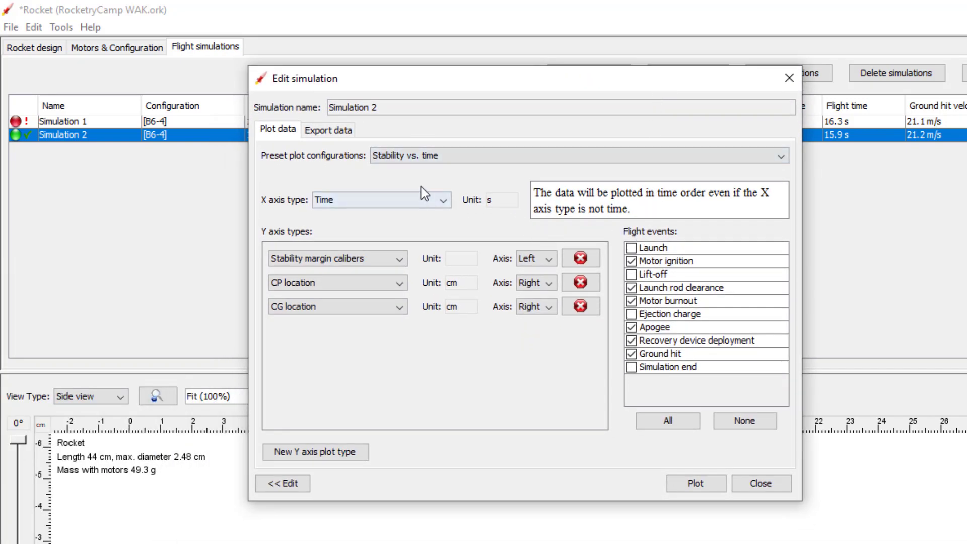
{"action": "left_click", "coordinate": [694, 484]}
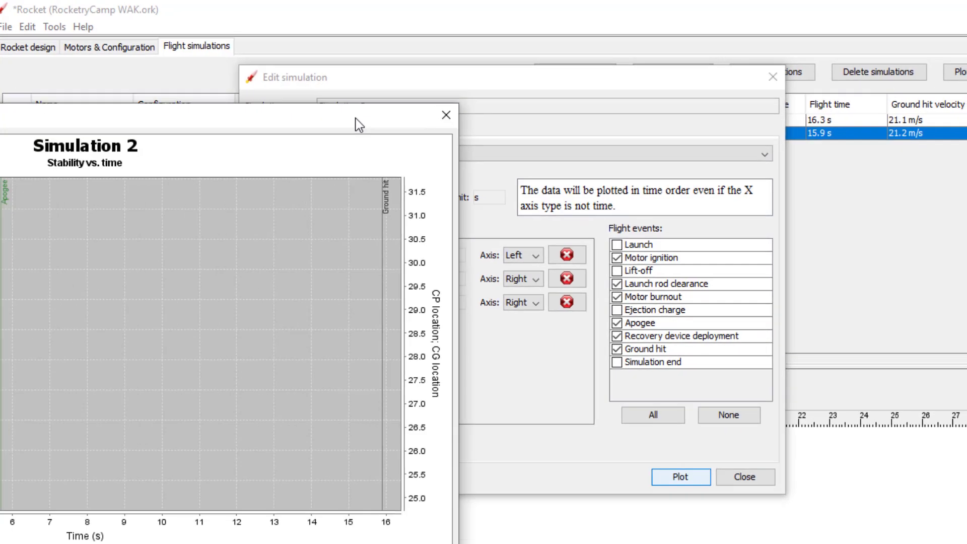
{"action": "left_click_drag", "start_coordinate": [356, 119], "coordinate": [855, 74]}
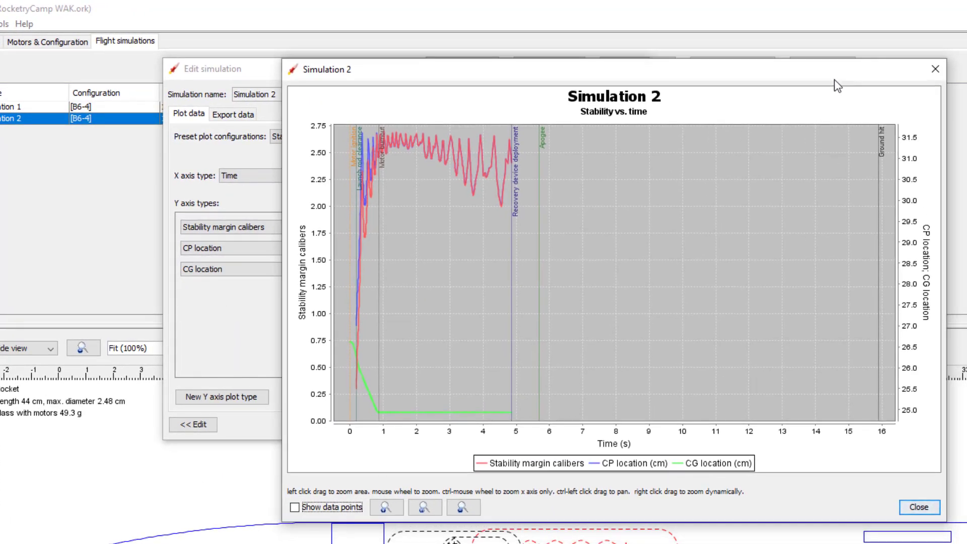
{"action": "left_click_drag", "start_coordinate": [322, 119], "coordinate": [395, 435]}
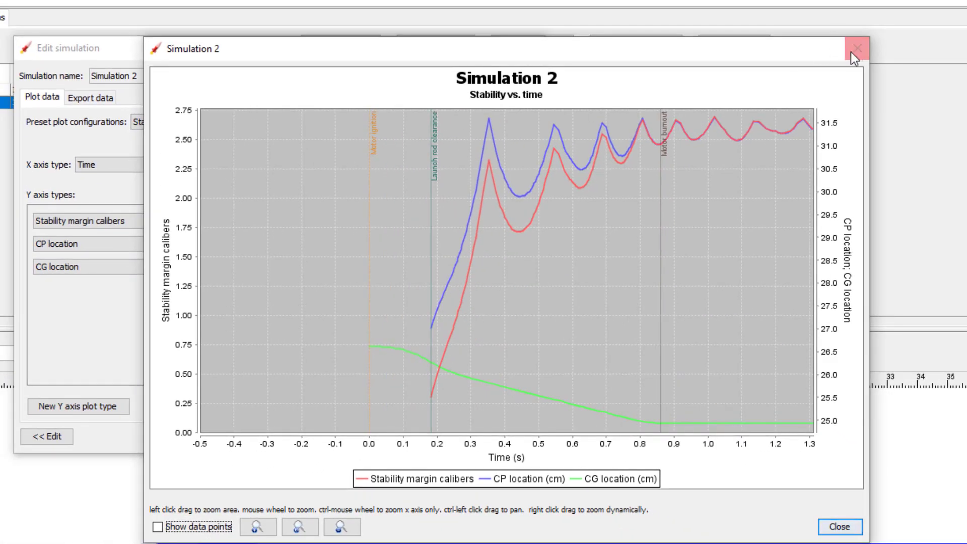
{"action": "left_click", "coordinate": [840, 526]}
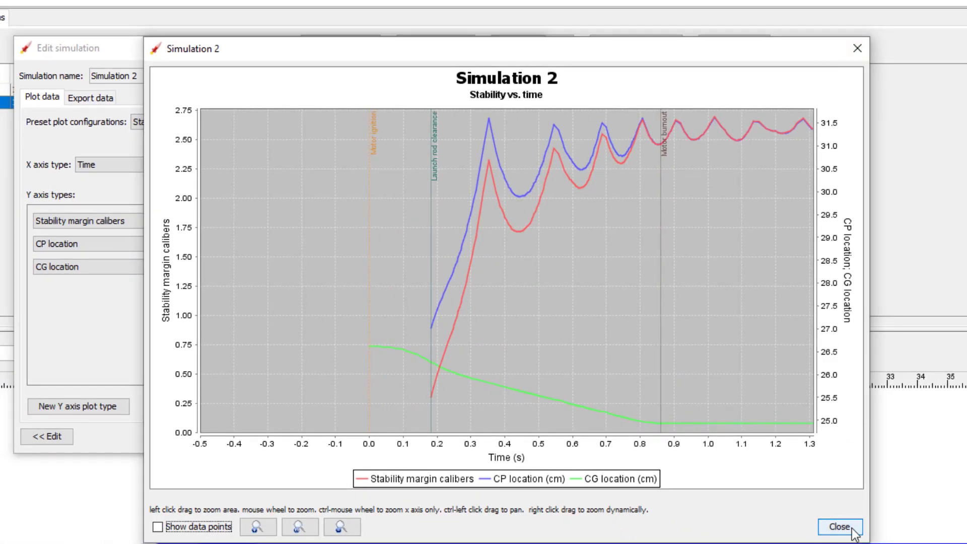
- Plot Simulation 2 with the Vertical motion vs. time preset, examine the altitude, velocity and acceleration curves, and close the plot
{"action": "left_click", "coordinate": [525, 123]}
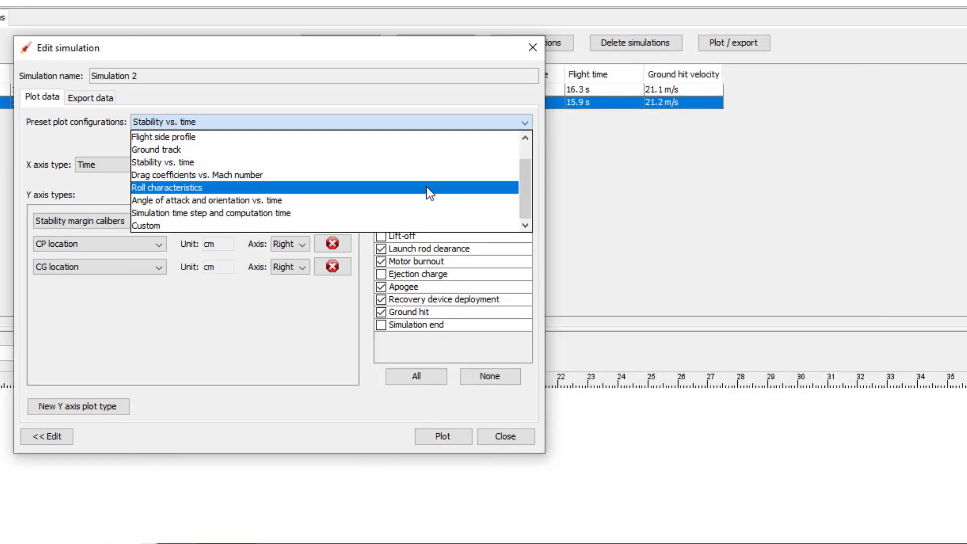
{"action": "scroll", "coordinate": [426, 186], "scroll_direction": "up", "scroll_amount": 1}
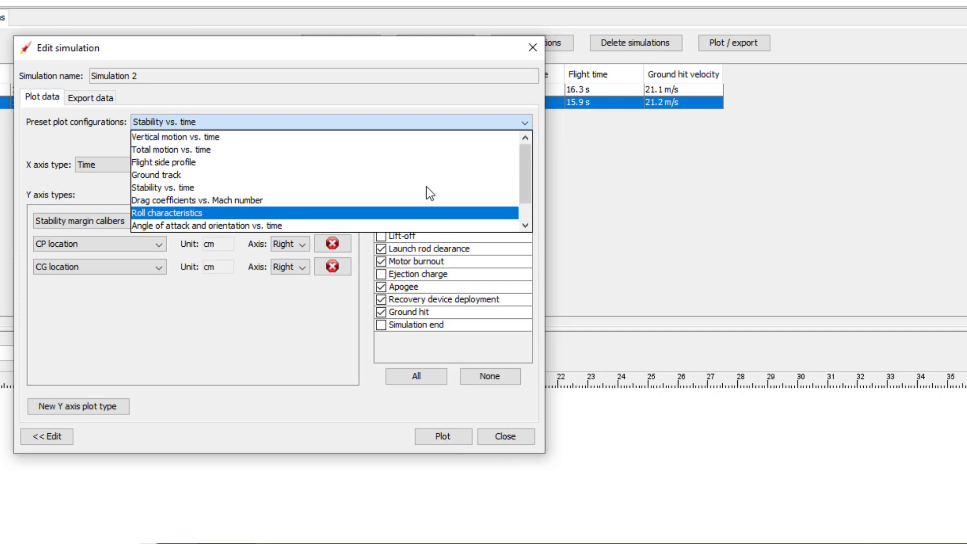
{"action": "left_click", "coordinate": [191, 138]}
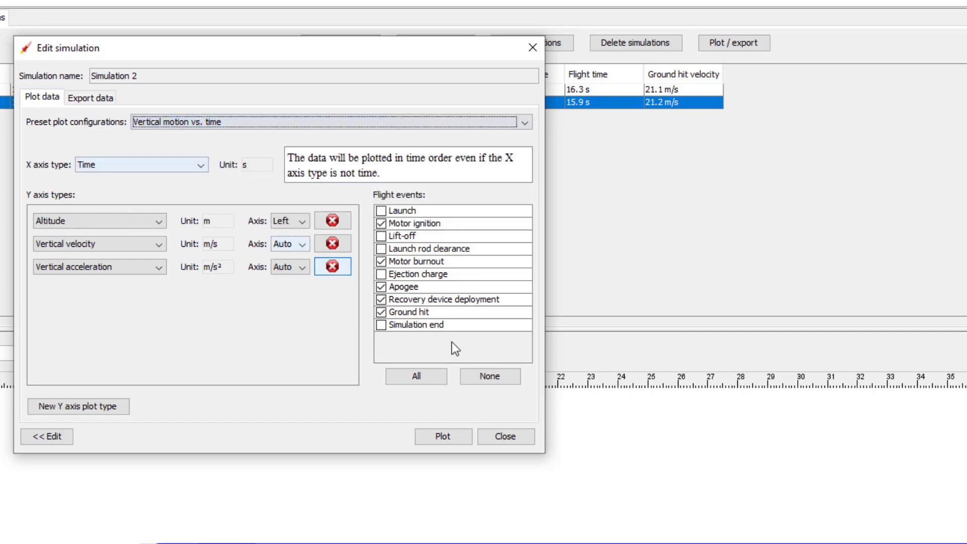
{"action": "left_click", "coordinate": [443, 436]}
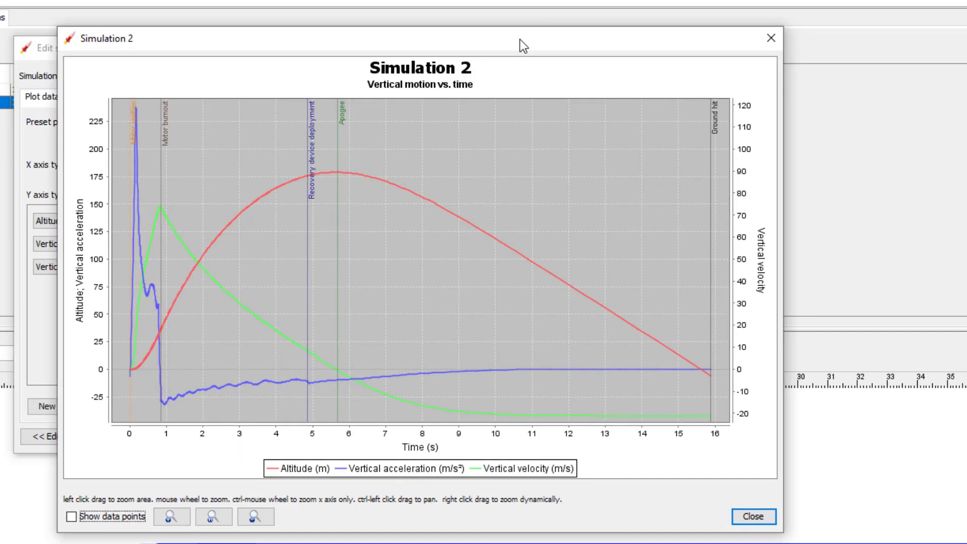
{"action": "left_click_drag", "start_coordinate": [520, 39], "coordinate": [506, 27]}
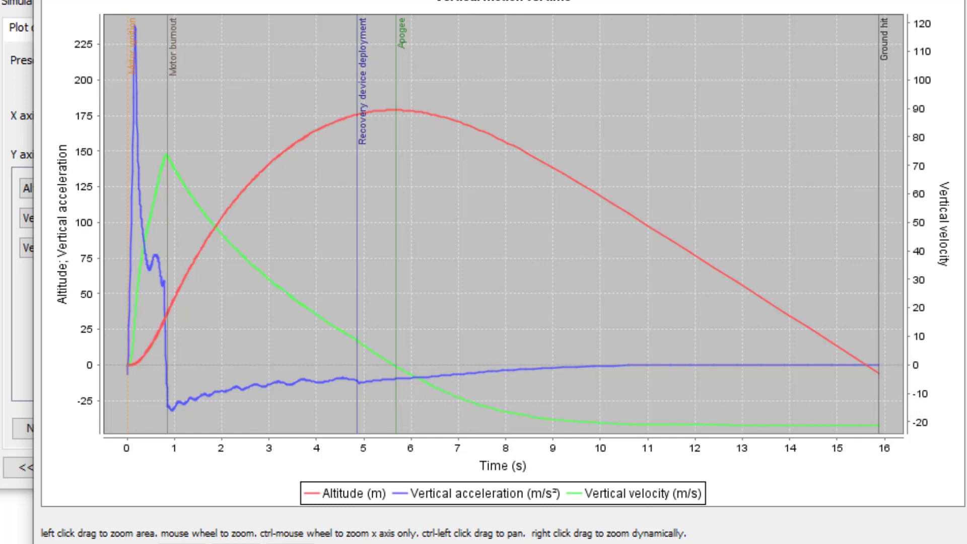
{"action": "left_click", "coordinate": [800, 390]}
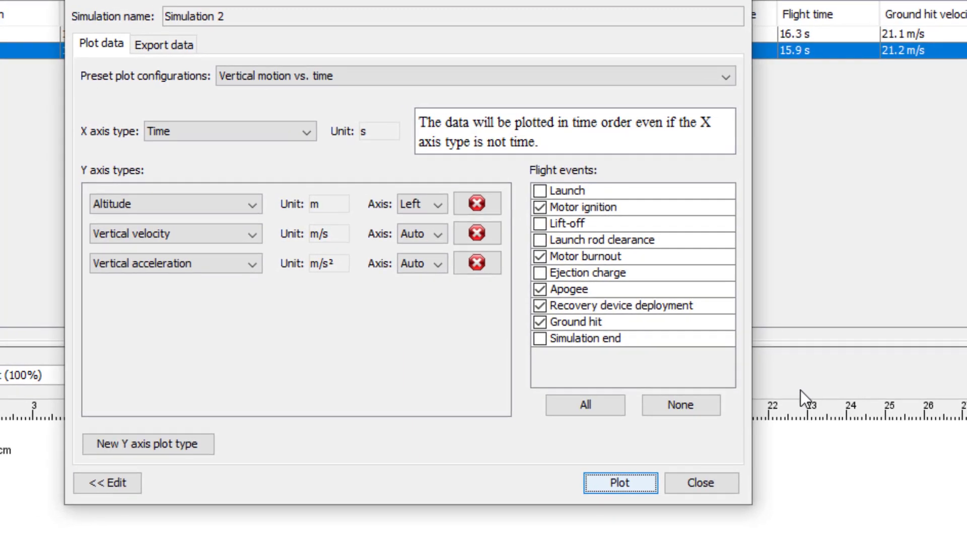
- Plot Simulation 2 with the Flight side profile preset, examine the path from launch to landing, and close the plot and its settings
{"action": "left_click", "coordinate": [561, 75]}
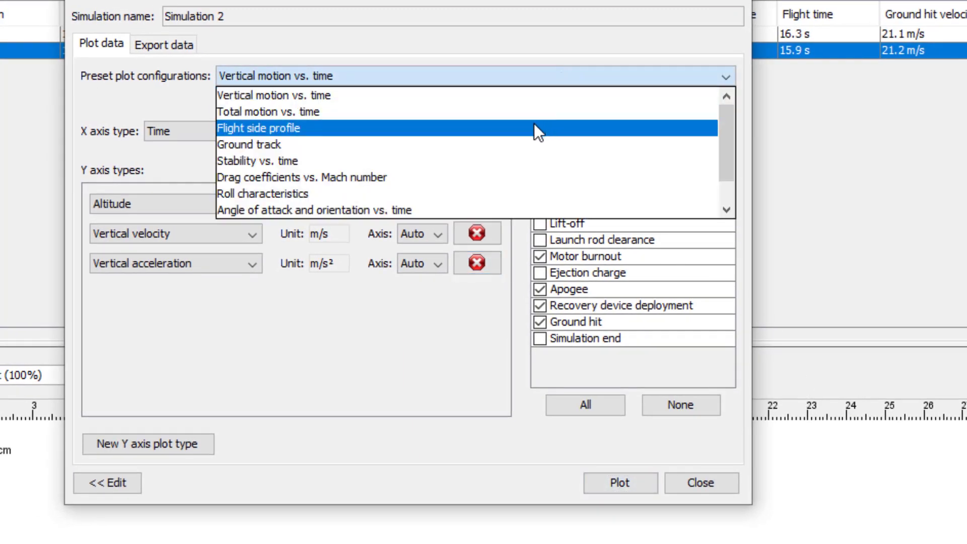
{"action": "left_click", "coordinate": [312, 128]}
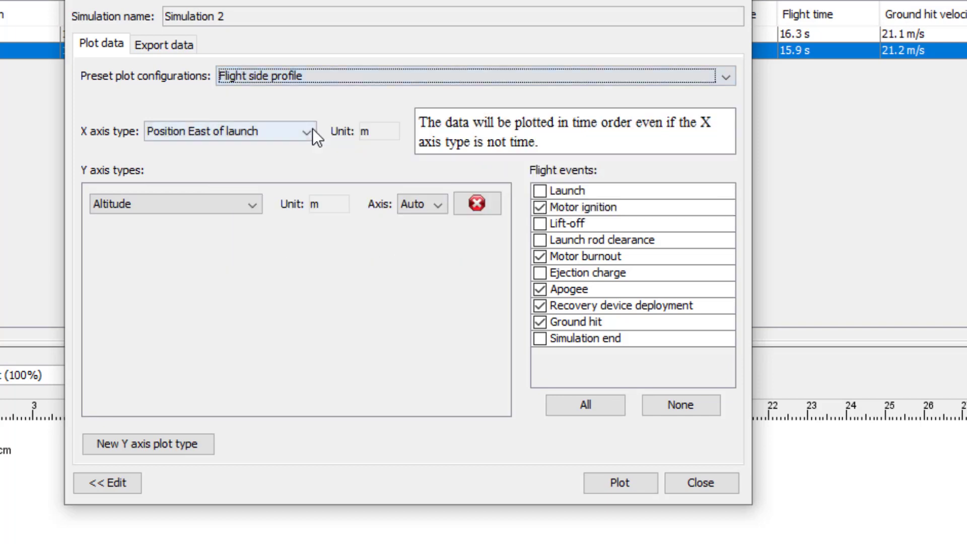
{"action": "left_click", "coordinate": [615, 485]}
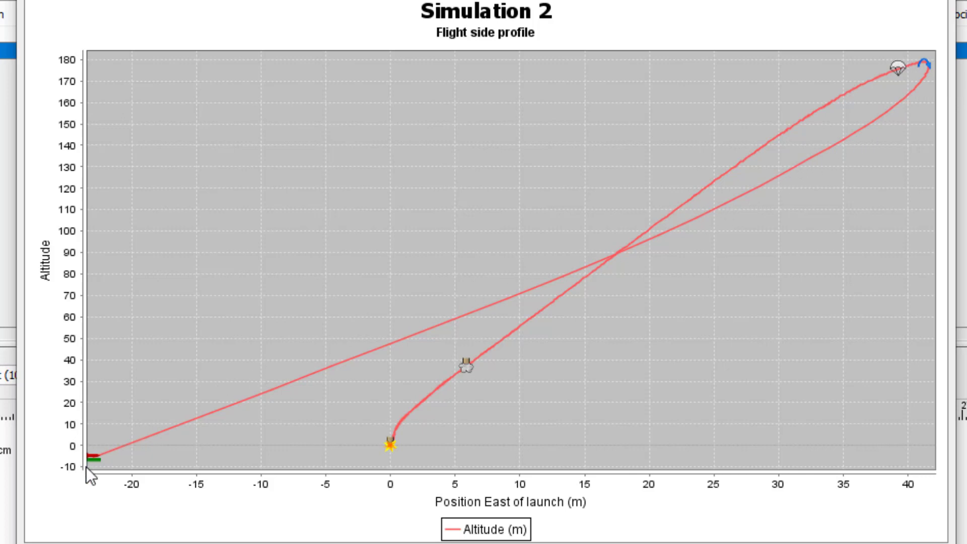
{"action": "mouse_move", "coordinate": [89, 459]}
{"action": "key", "text": "alt+F4"}
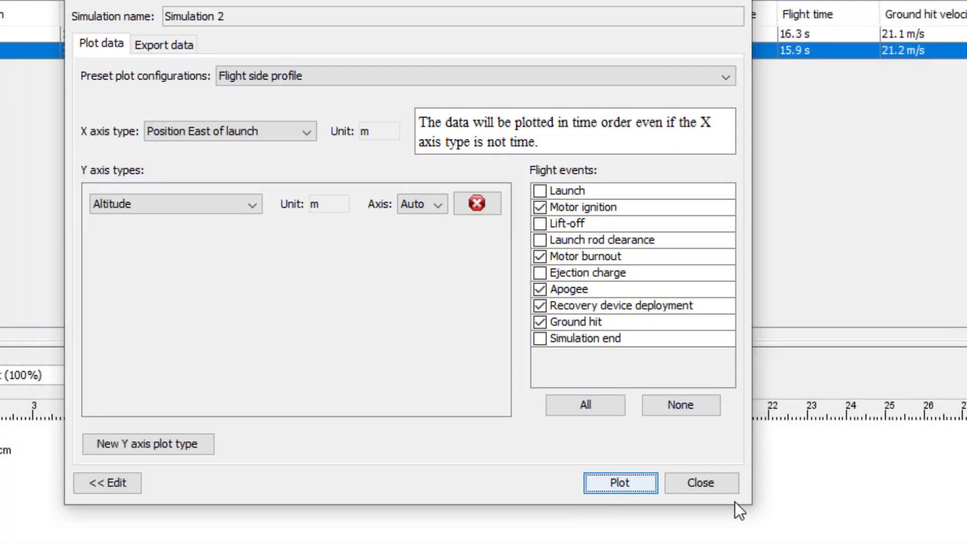
{"action": "left_click", "coordinate": [707, 488]}
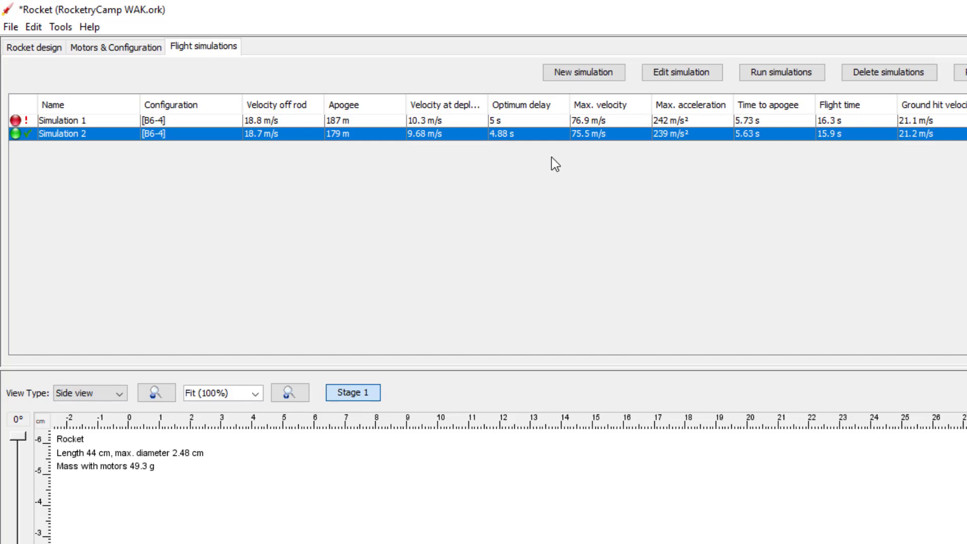
- Create a third flight simulation with the average windspeed set to 5 m/s and run it
{"action": "left_click", "coordinate": [608, 71]}
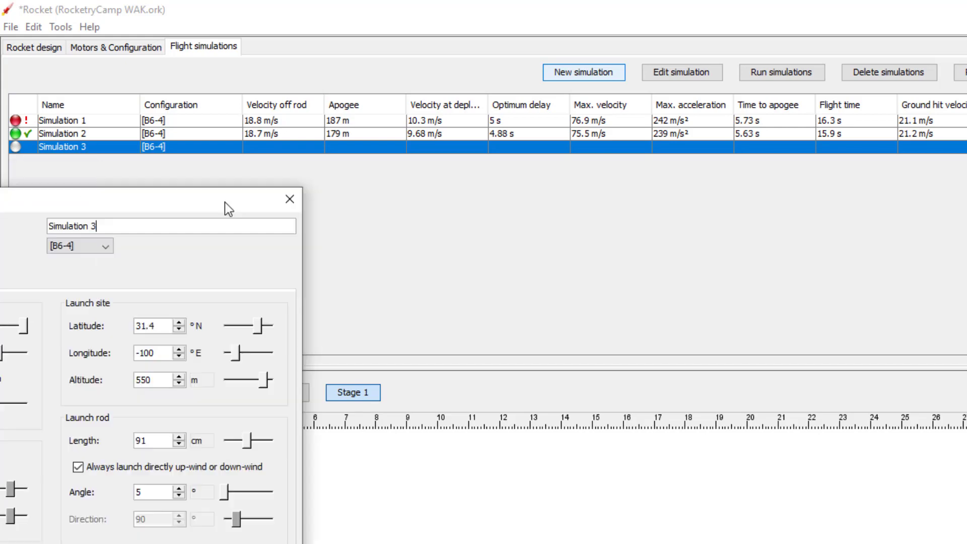
{"action": "left_click_drag", "start_coordinate": [225, 207], "coordinate": [820, 122]}
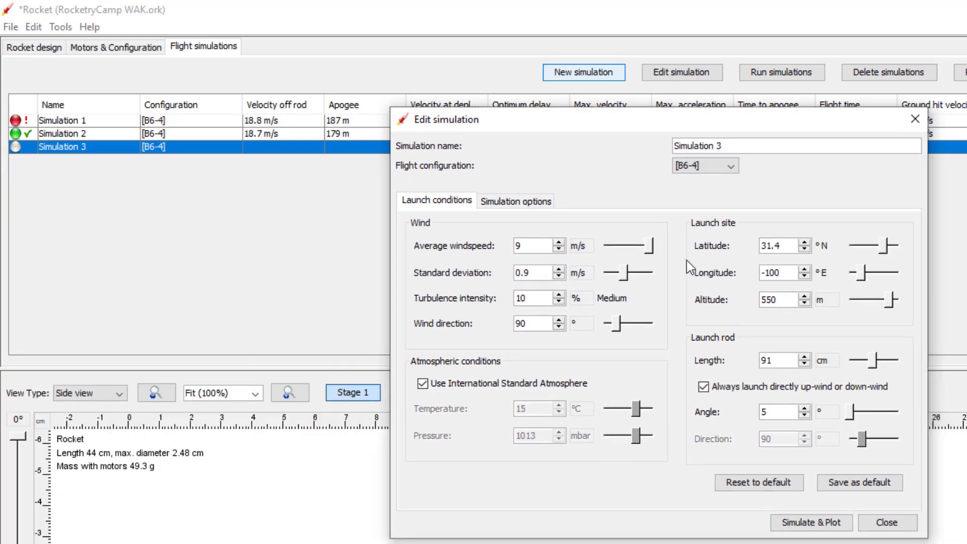
{"action": "double_click", "coordinate": [529, 247]}
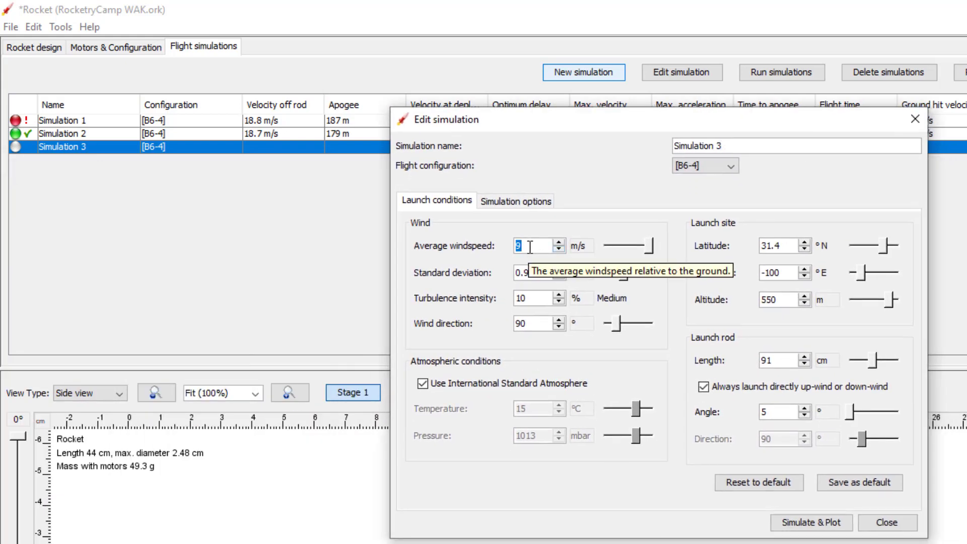
{"action": "type", "text": "5"}
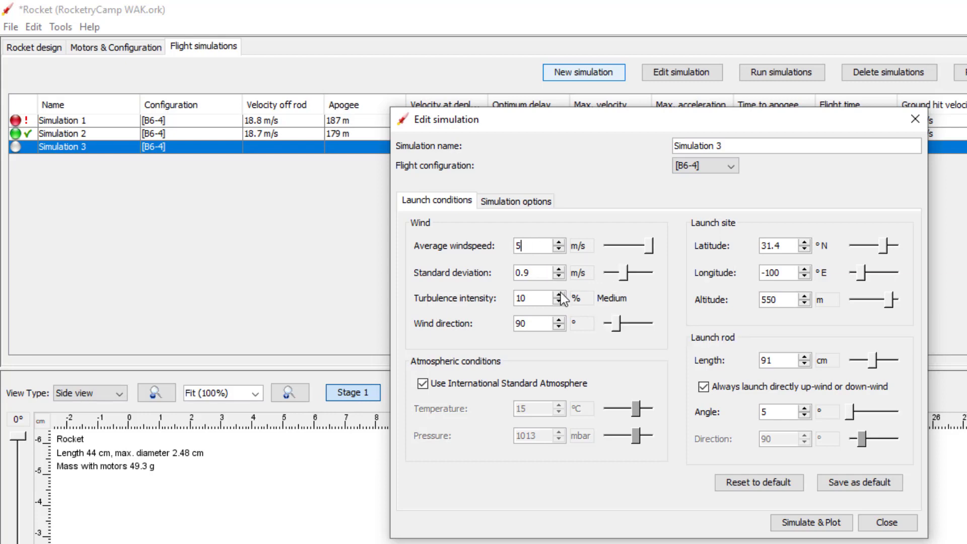
{"action": "left_click", "coordinate": [538, 273]}
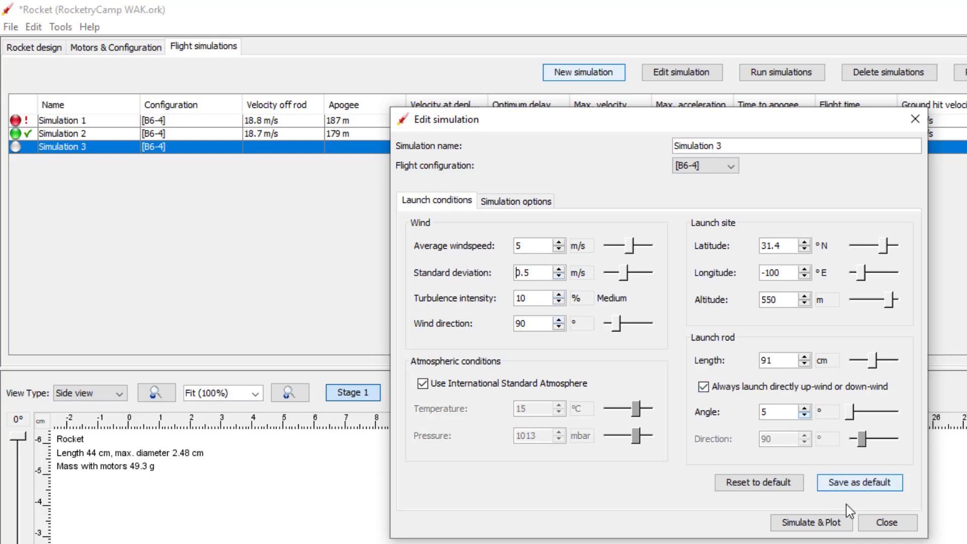
{"action": "left_click", "coordinate": [880, 523]}
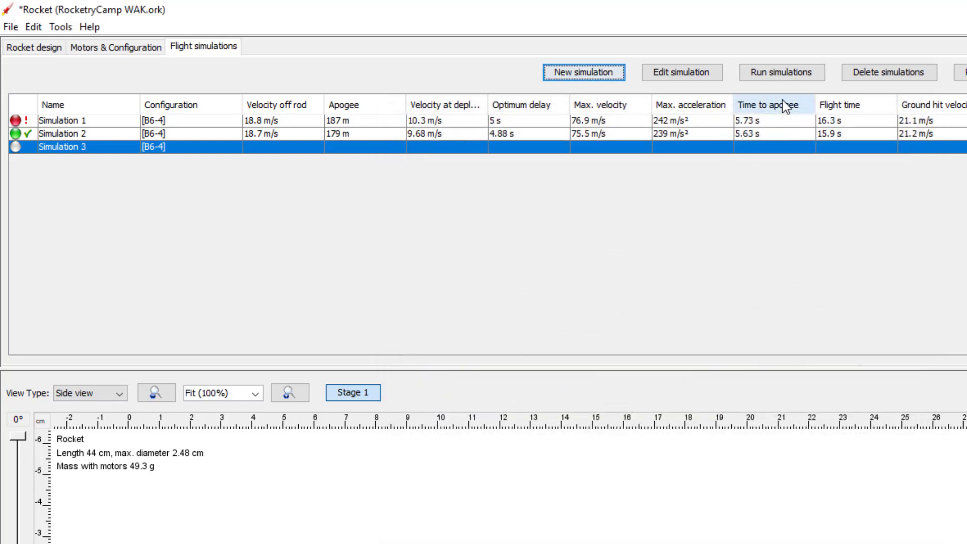
{"action": "left_click", "coordinate": [781, 72]}
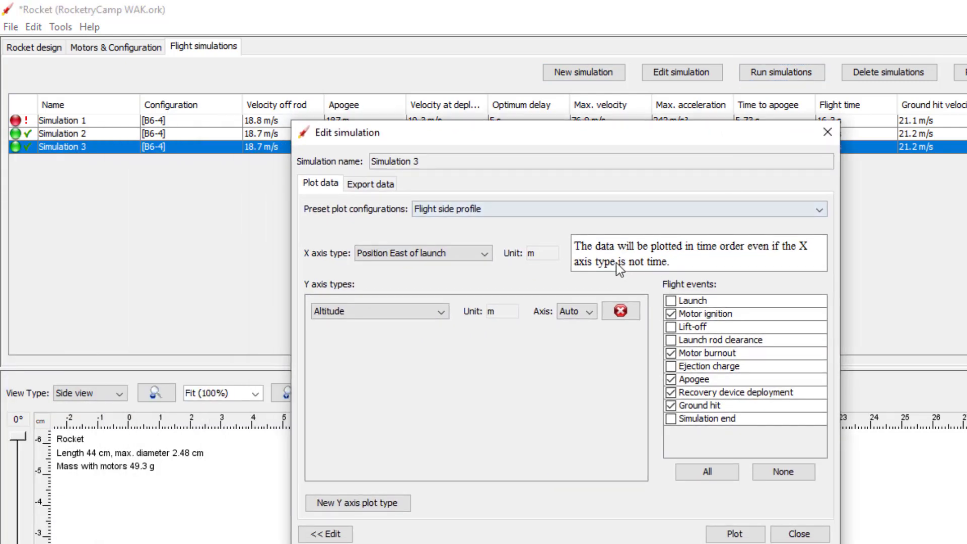
- Plot Simulation 3 as Stability vs. time, examine it enlarged from motor ignition to past motor burnout, and close the plot and its settings
{"action": "left_click", "coordinate": [549, 209]}
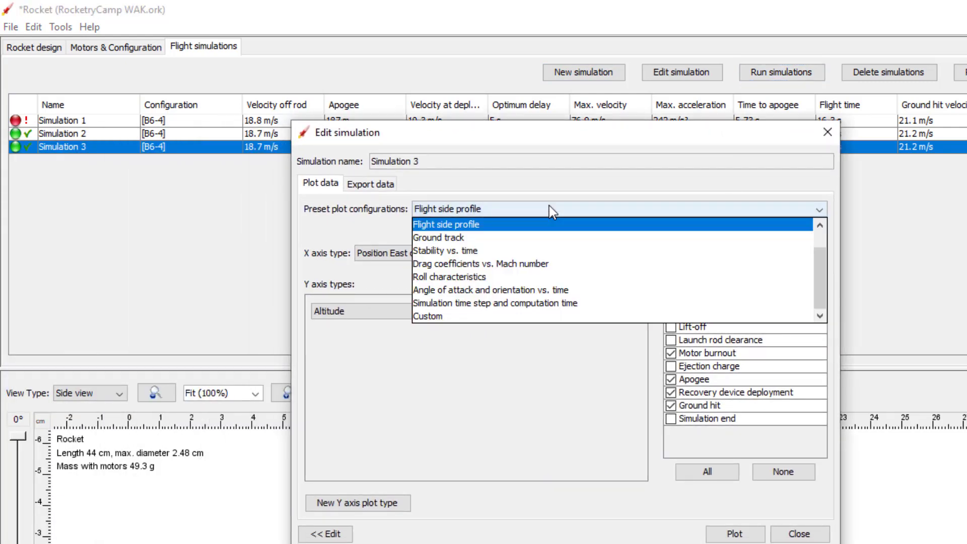
{"action": "left_click", "coordinate": [511, 250]}
{"action": "left_click", "coordinate": [728, 535]}
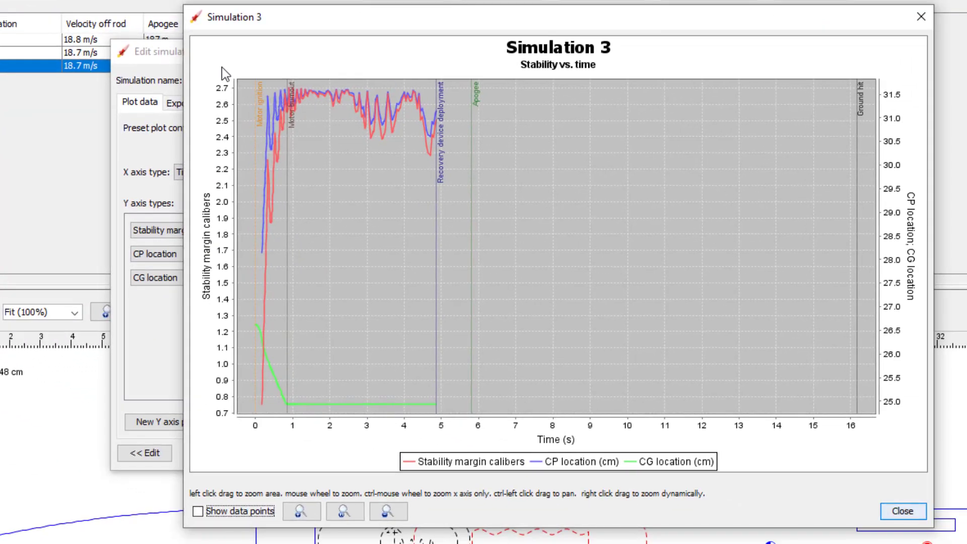
{"action": "left_click_drag", "start_coordinate": [221, 67], "coordinate": [313, 433]}
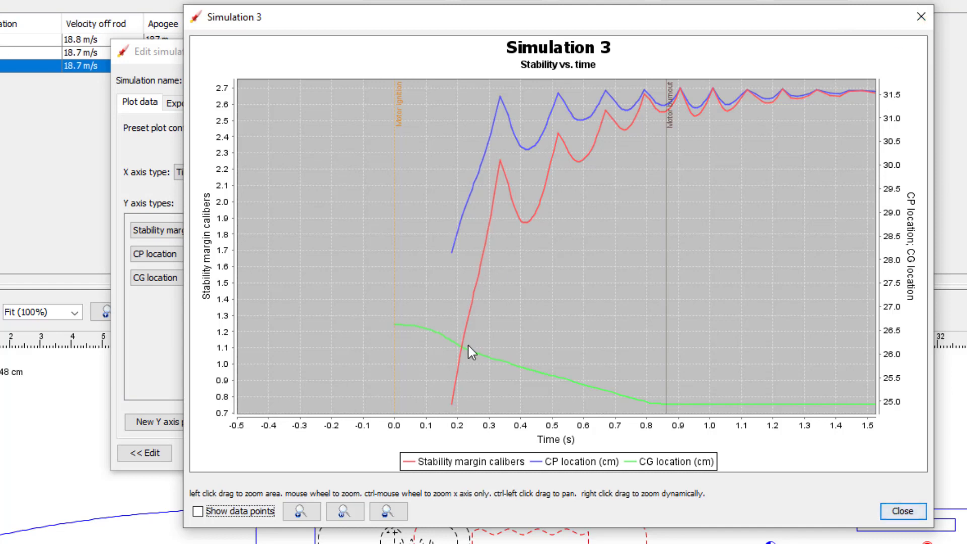
{"action": "left_click", "coordinate": [924, 15]}
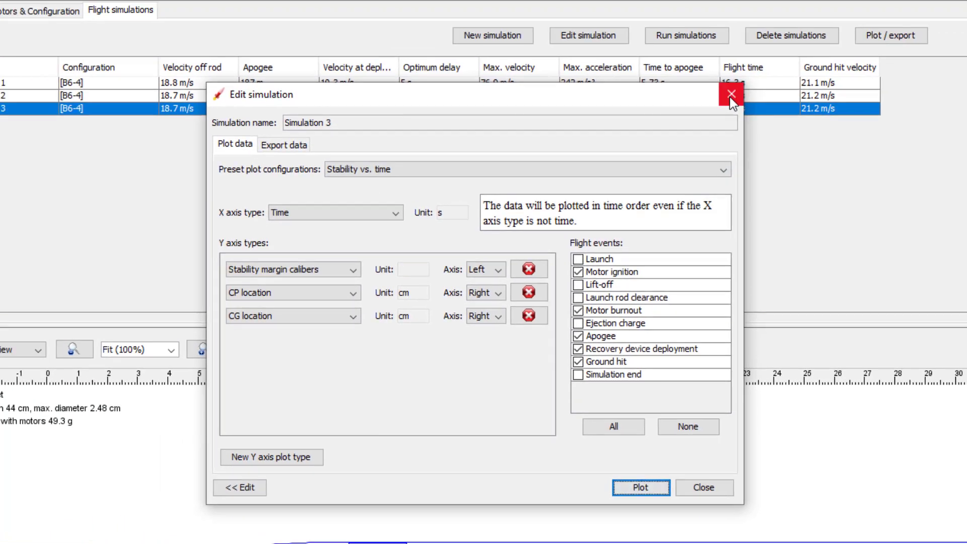
{"action": "left_click", "coordinate": [648, 49]}
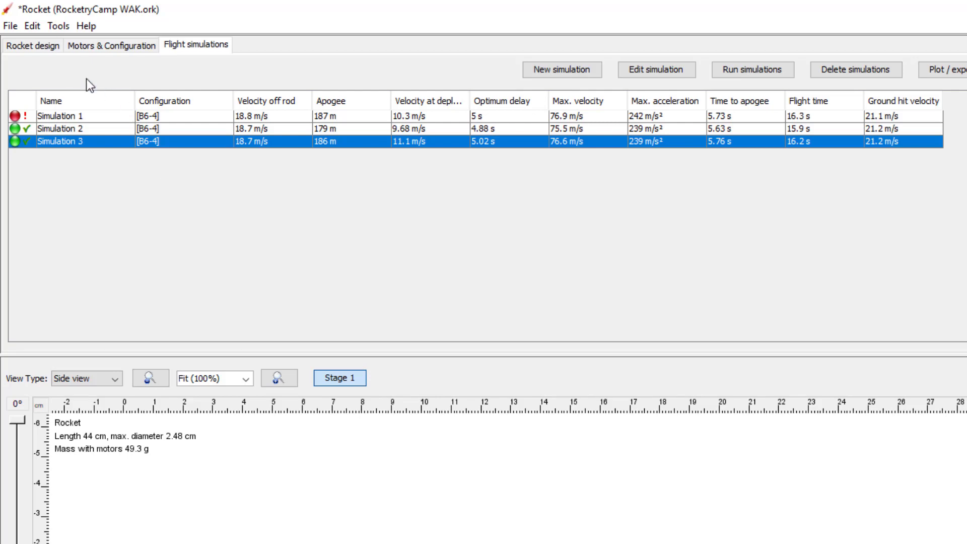
- Return to the rocket design and open the freeform fin set's configuration at its shape points
{"action": "left_click", "coordinate": [30, 44]}
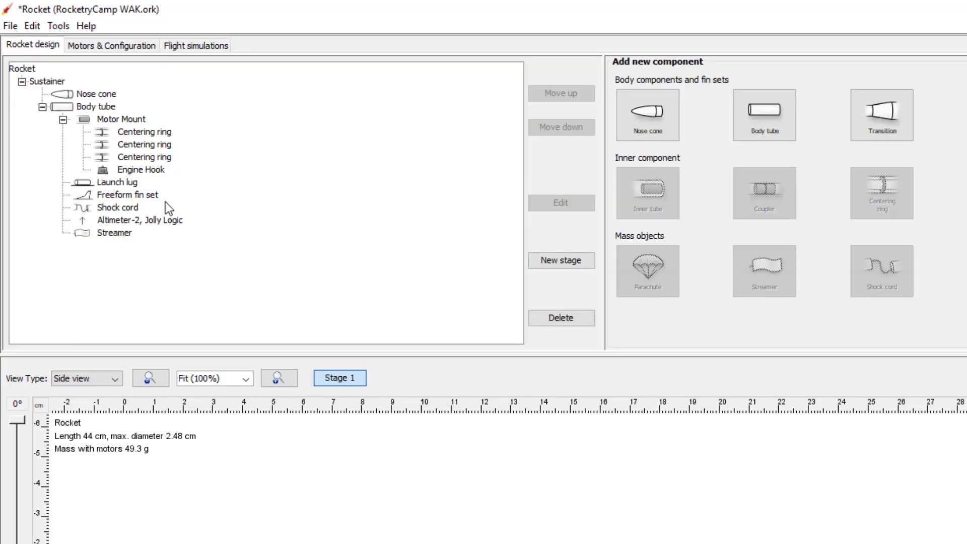
{"action": "left_click", "coordinate": [122, 197]}
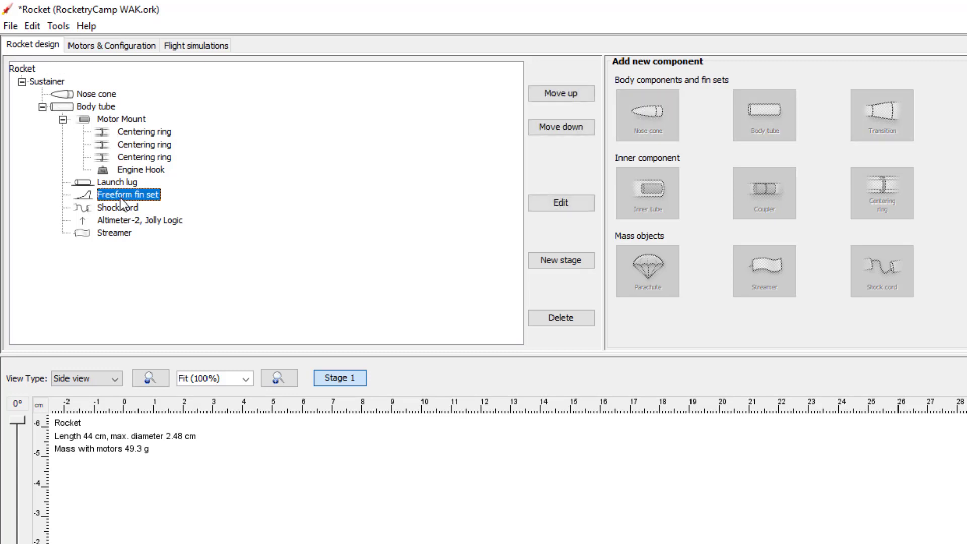
{"action": "double_click", "coordinate": [141, 197]}
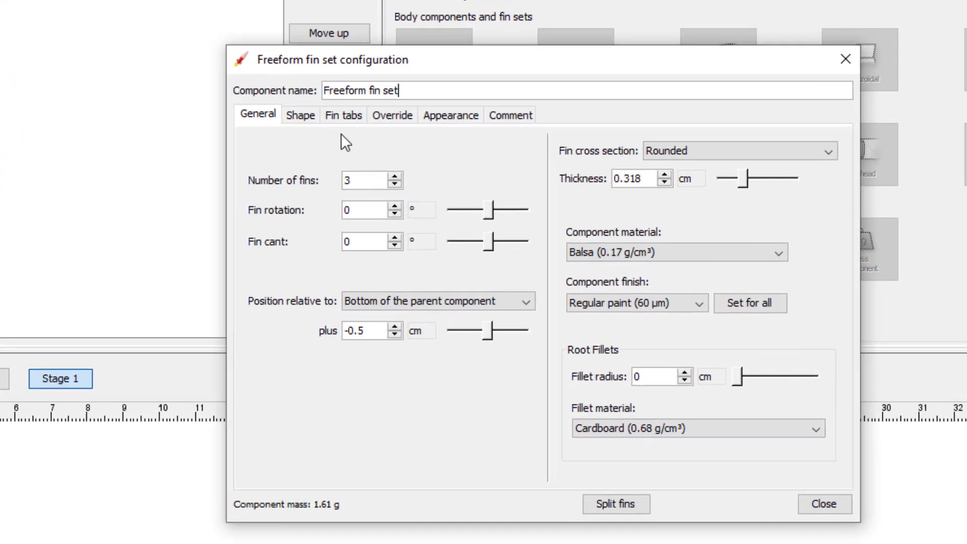
{"action": "left_click", "coordinate": [299, 116]}
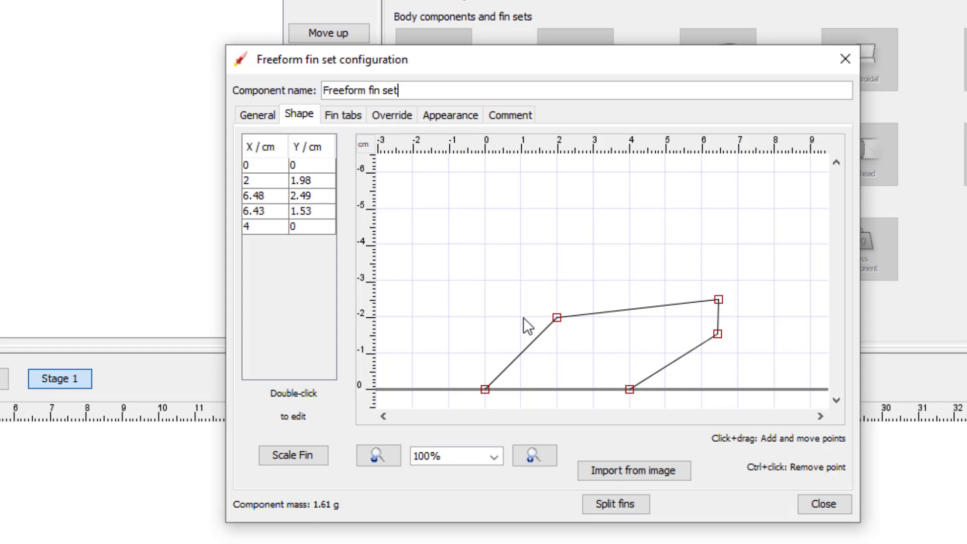
- Set the Y coordinate of the fin's second shape point to 2 cm
{"action": "left_click", "coordinate": [263, 181]}
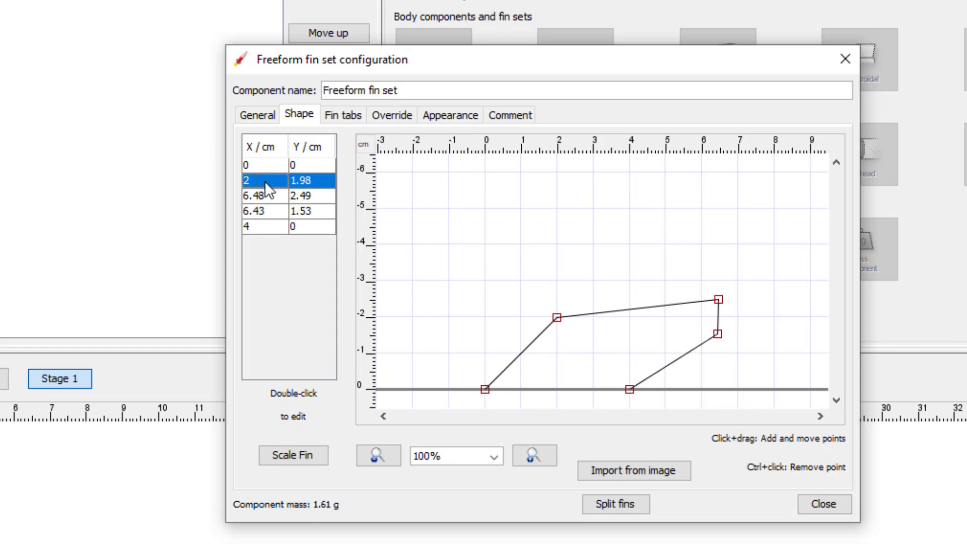
{"action": "left_click", "coordinate": [318, 182]}
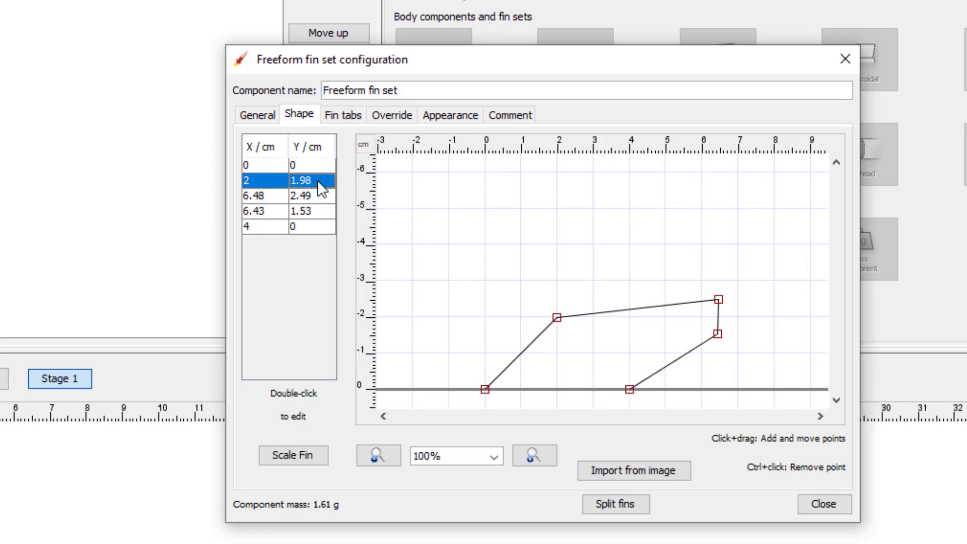
{"action": "double_click", "coordinate": [317, 180]}
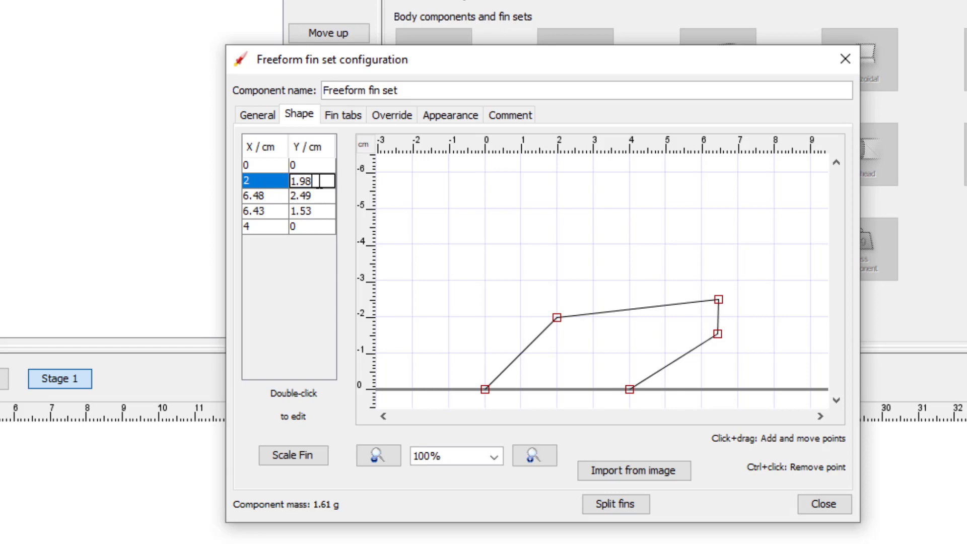
{"action": "key", "text": "BackSpace"}
{"action": "key", "text": "BackSpace"}
{"action": "key", "text": "BackSpace"}
{"action": "key", "text": "BackSpace"}
{"action": "type", "text": "2"}
- Set the fin's third shape point to X 6.5 cm and Y 2.5 cm
{"action": "left_click", "coordinate": [280, 201]}
{"action": "double_click", "coordinate": [277, 195]}
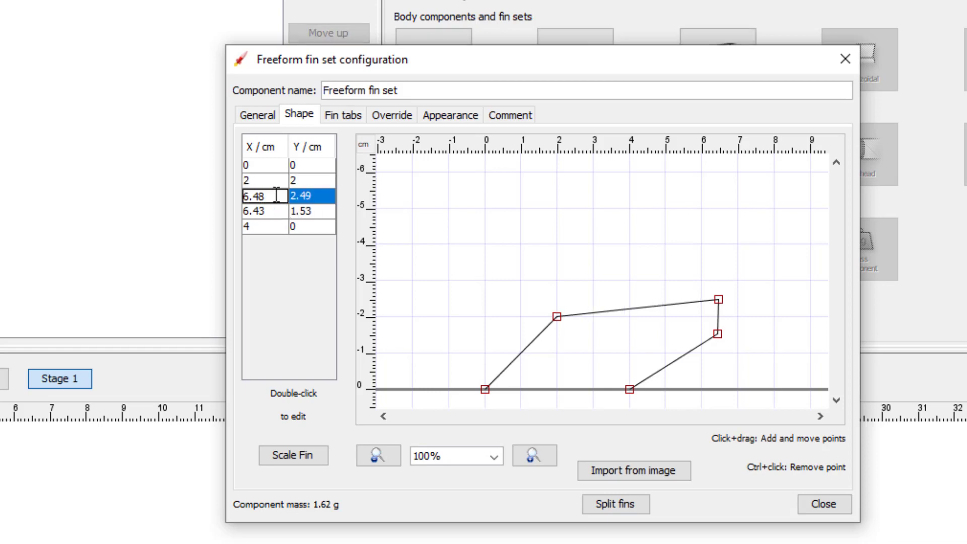
{"action": "key", "text": "BackSpace"}
{"action": "key", "text": "BackSpace"}
{"action": "type", "text": "5"}
{"action": "left_click", "coordinate": [318, 197]}
{"action": "double_click", "coordinate": [319, 195]}
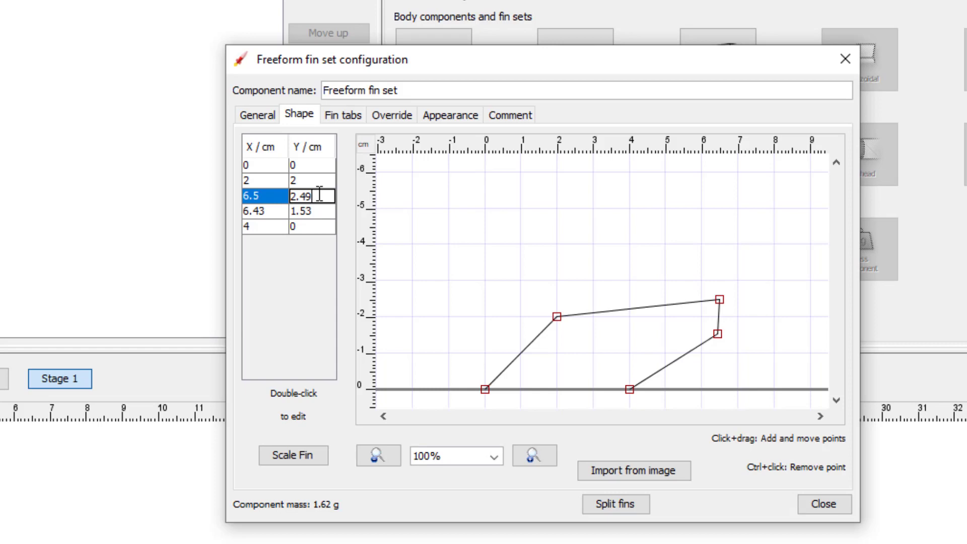
{"action": "key", "text": "BackSpace"}
{"action": "key", "text": "BackSpace"}
{"action": "type", "text": "5"}
- Set the fin's fourth shape point to X 6.5 cm and Y 1.5 cm
{"action": "left_click", "coordinate": [277, 211]}
{"action": "double_click", "coordinate": [277, 212]}
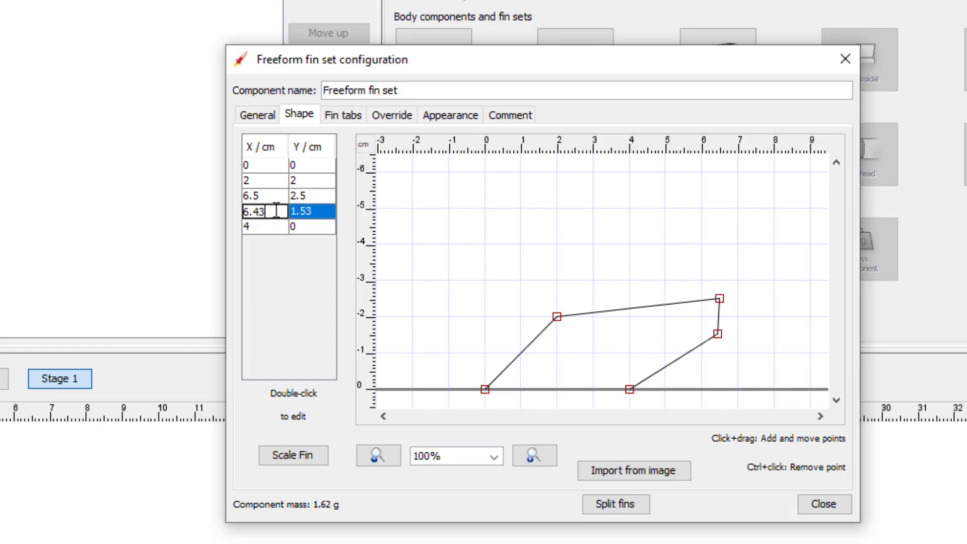
{"action": "left_click", "coordinate": [277, 212]}
{"action": "key", "text": "BackSpace"}
{"action": "key", "text": "BackSpace"}
{"action": "left_click", "coordinate": [319, 208]}
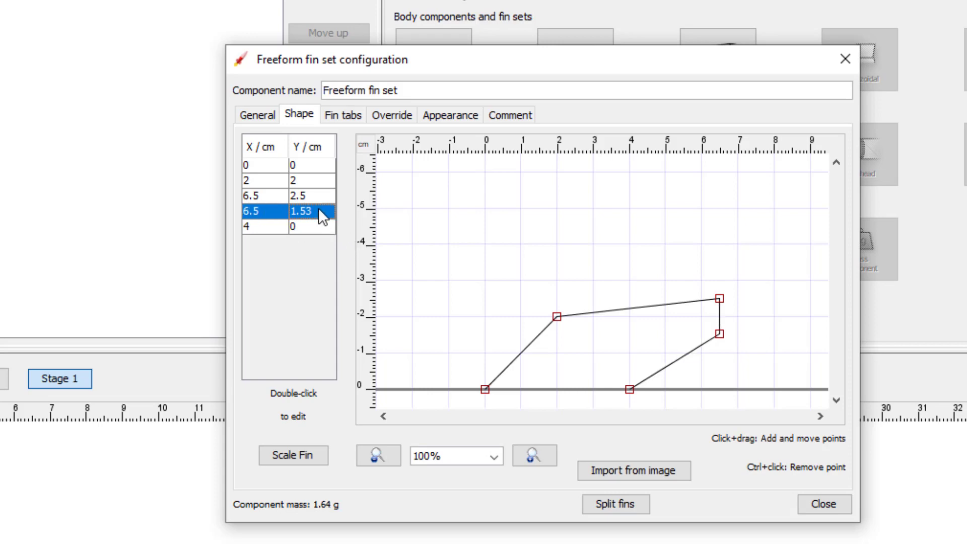
{"action": "double_click", "coordinate": [318, 209]}
{"action": "key", "text": "BackSpace"}
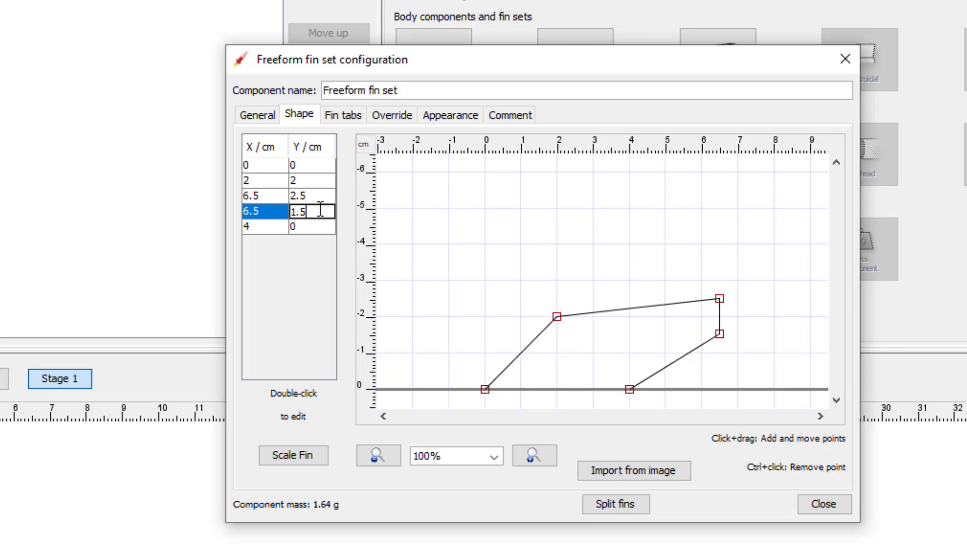
{"action": "left_click", "coordinate": [319, 226]}
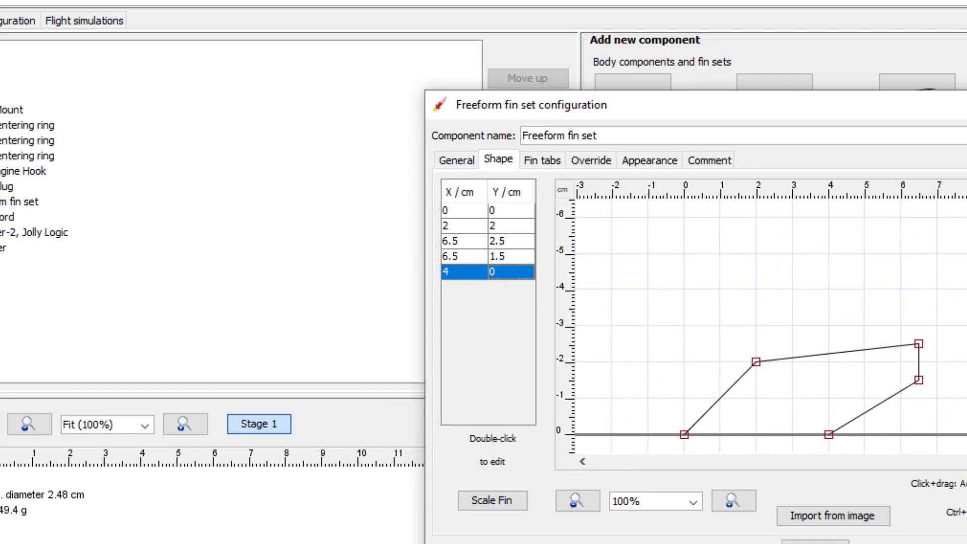
- Close the freeform fin set configuration and save the rocket design under its existing file name
{"action": "left_click", "coordinate": [820, 503]}
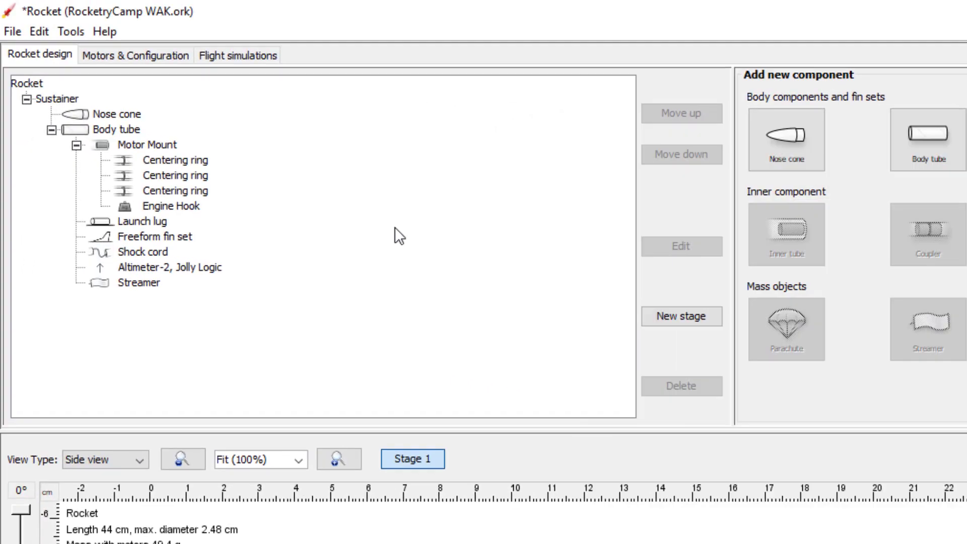
{"action": "left_click", "coordinate": [14, 29]}
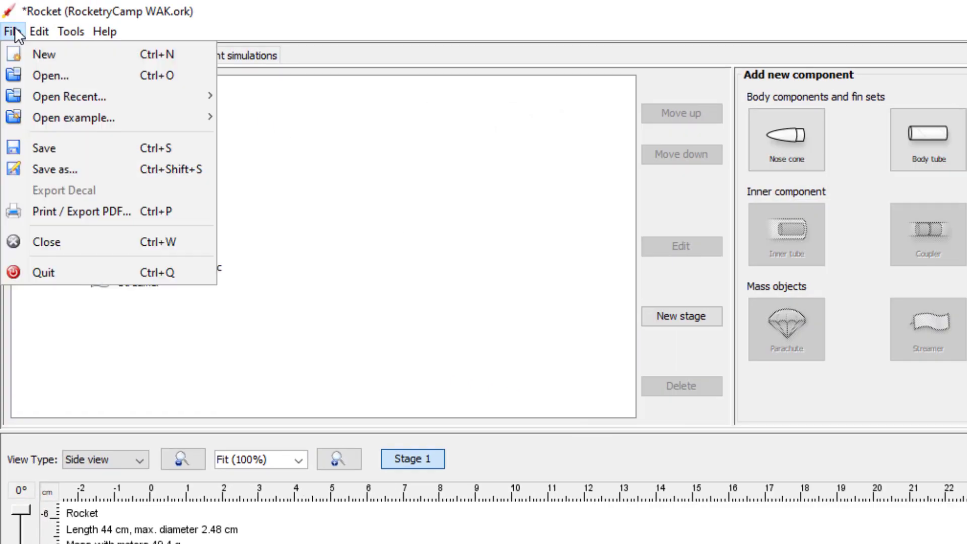
{"action": "left_click", "coordinate": [100, 145]}
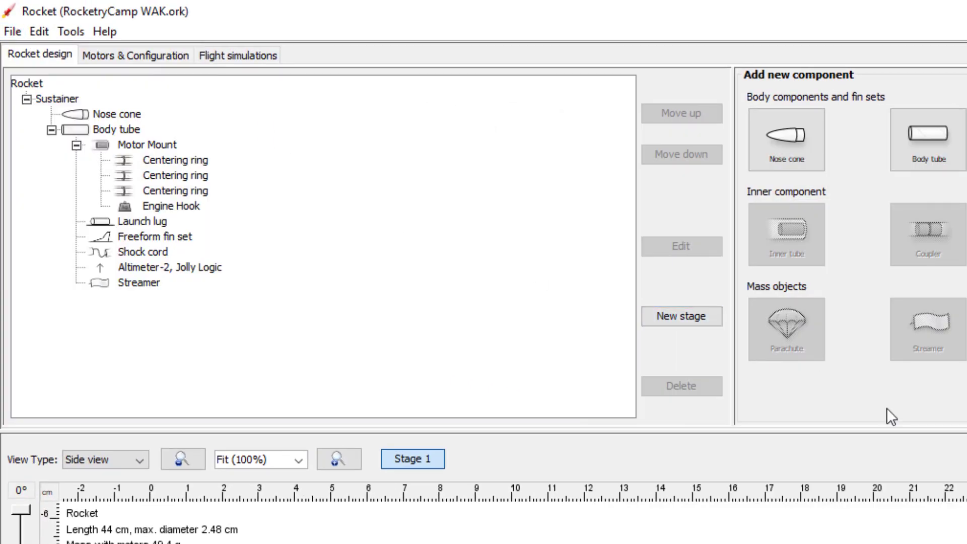